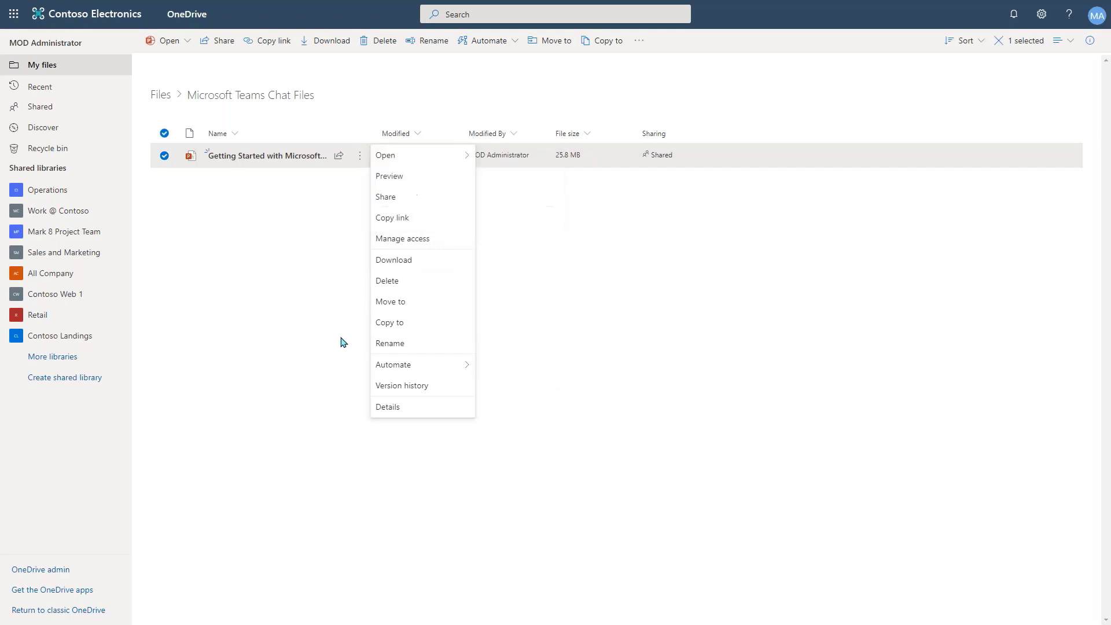
Open the Getting Started with Microsoft Teams Webinar presentation from the Microsoft Teams Chat Files folder and leave full-screen view.
left_click(342, 340)
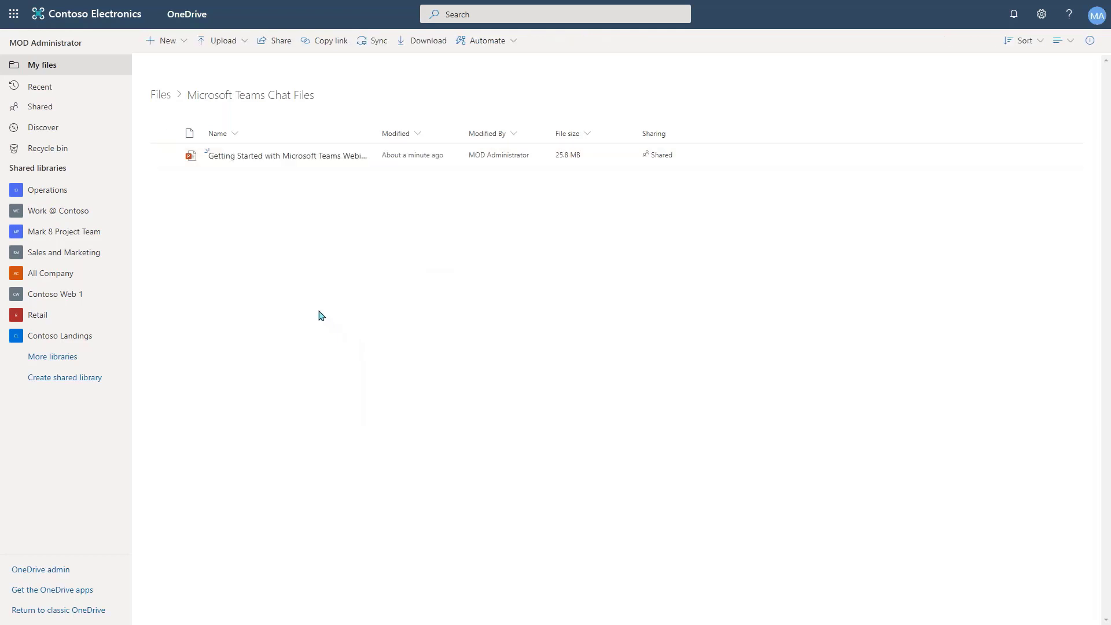
left_click(290, 156)
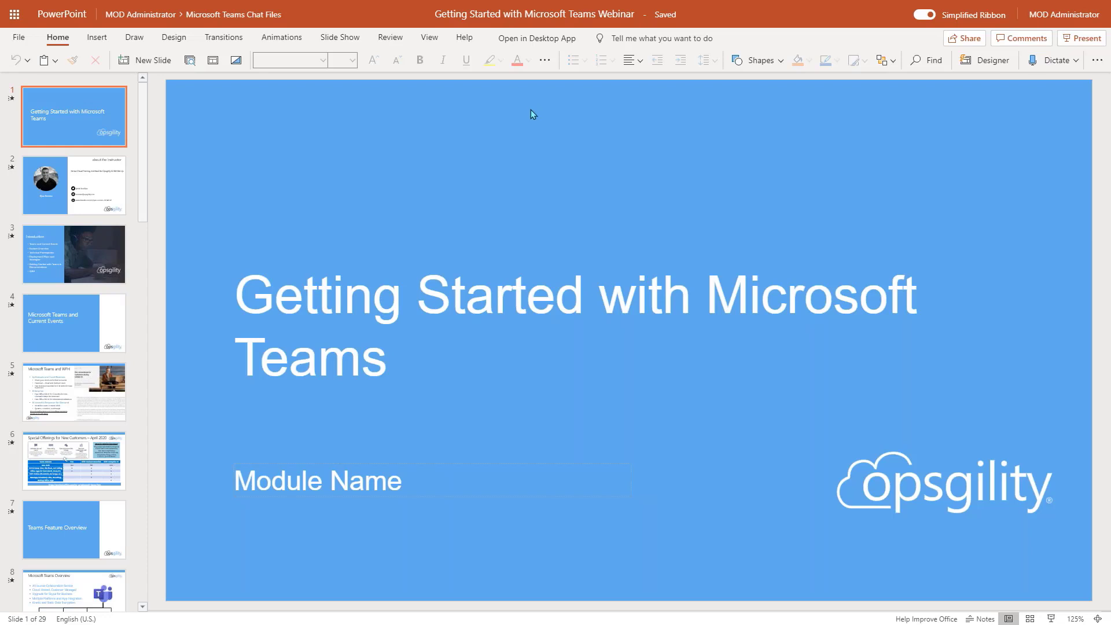
key("F11")
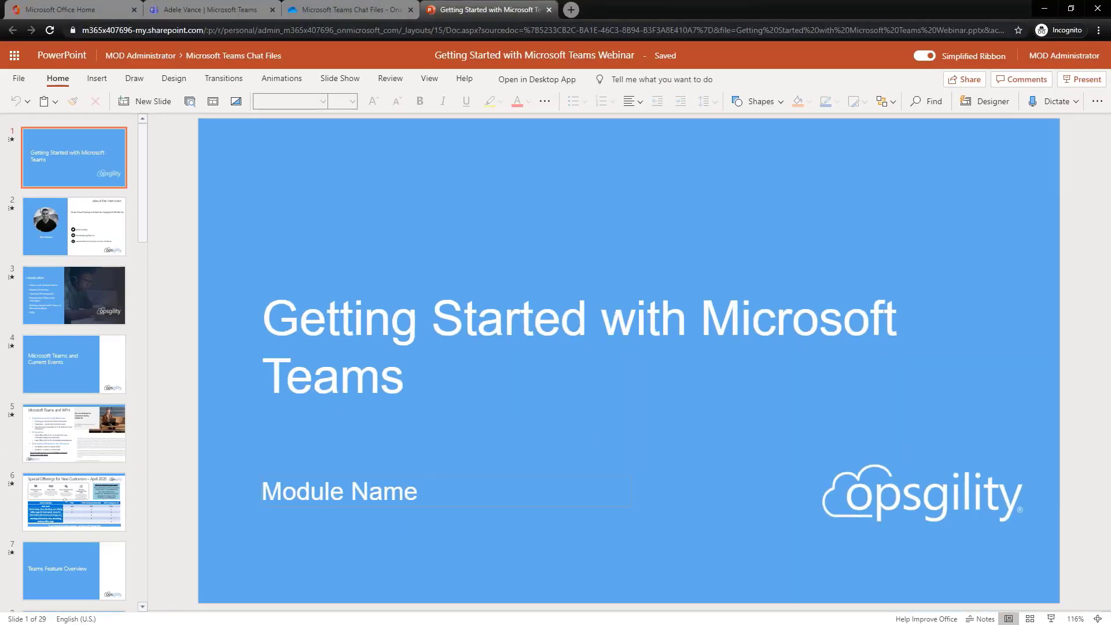
Switch to Microsoft Teams and show the General channel of the Sales and Marketing team.
left_click(371, 6)
left_click(232, 9)
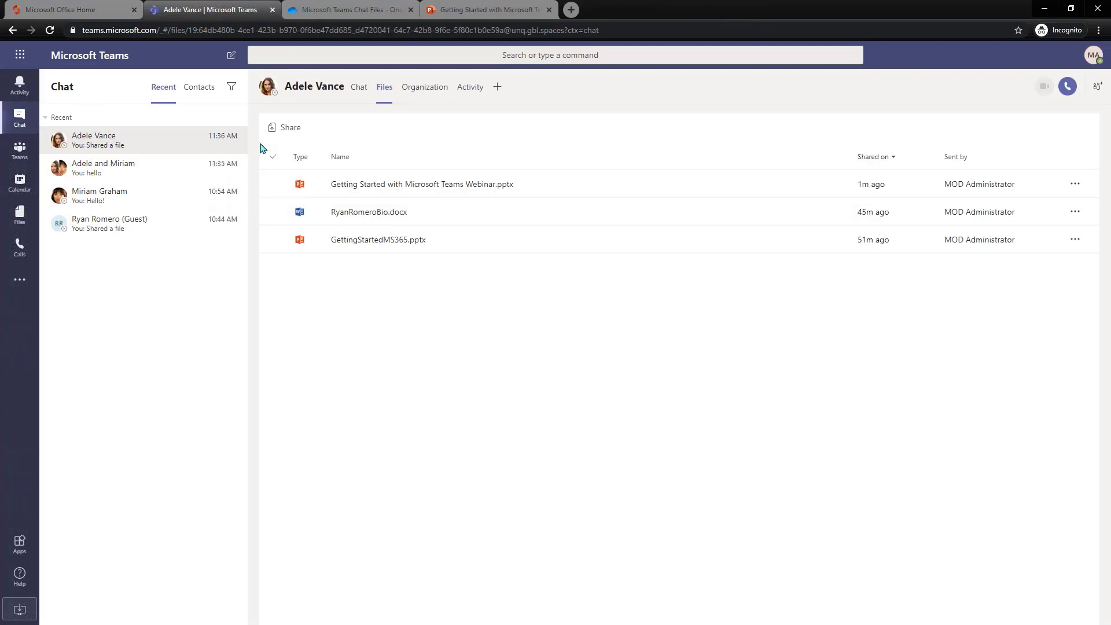
left_click(14, 158)
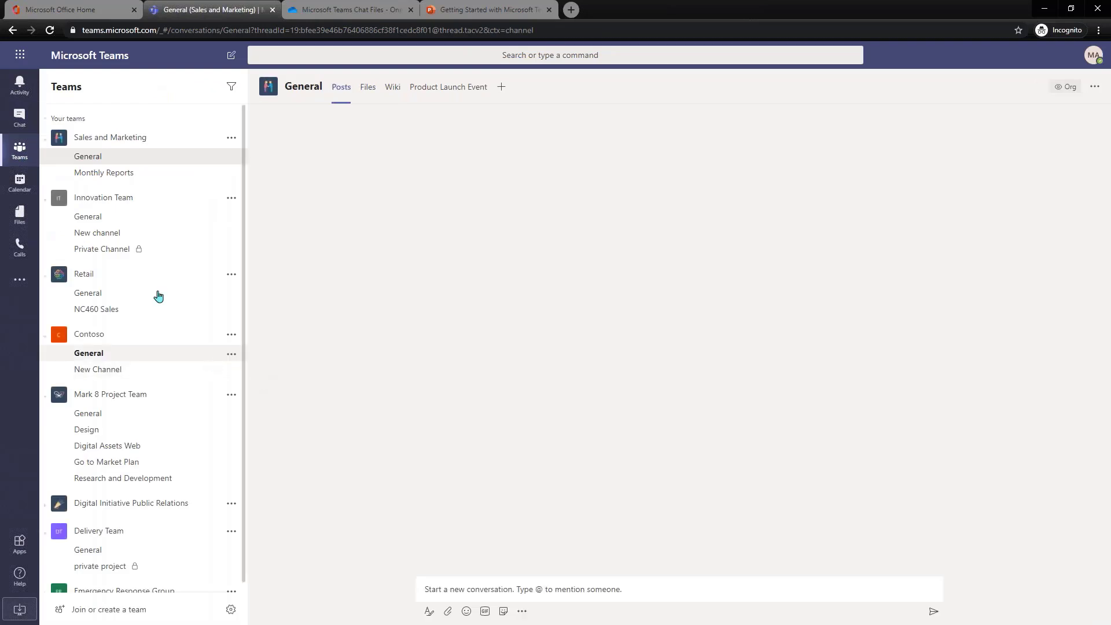
left_click(123, 139)
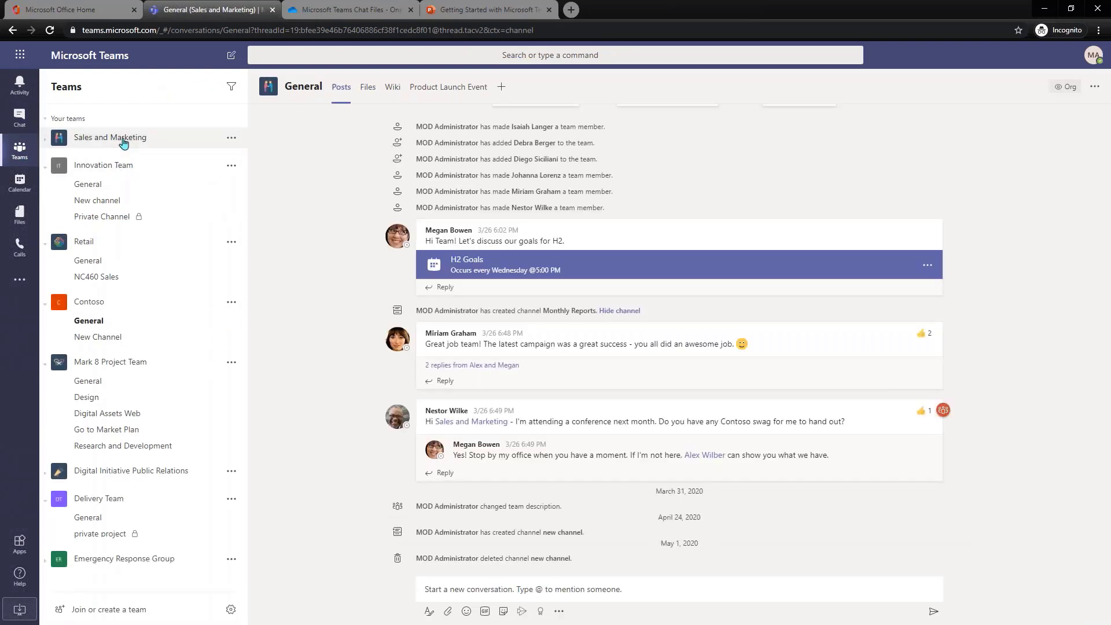
left_click(122, 139)
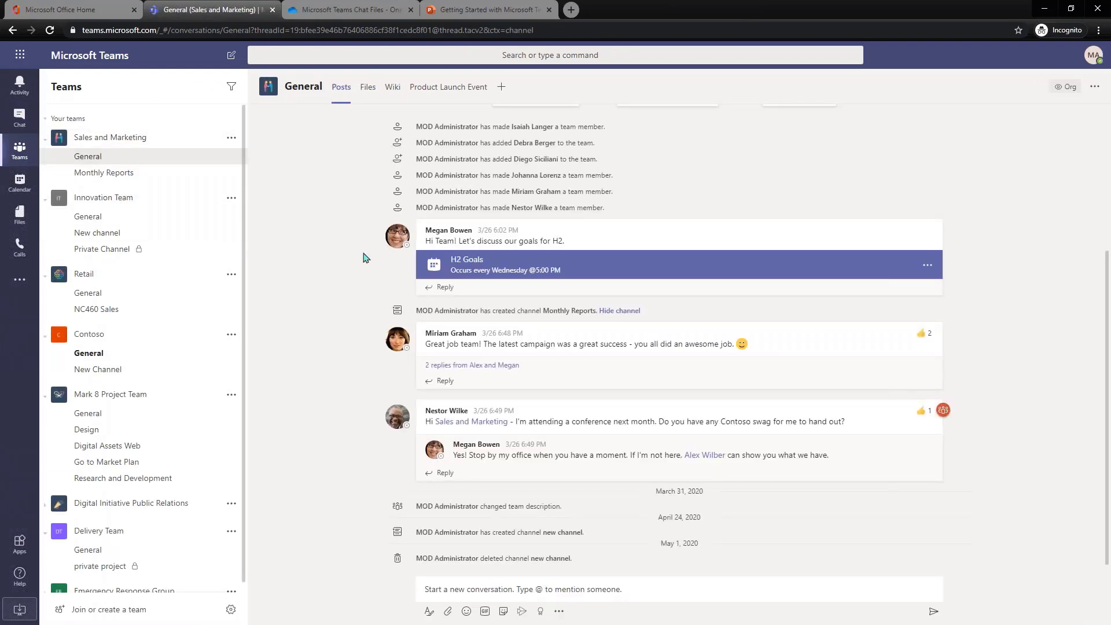
Review the General channel's posts, Wiki and Product Launch Event, ending on its Files page.
scroll(367, 253, "up", 4)
left_click(369, 92)
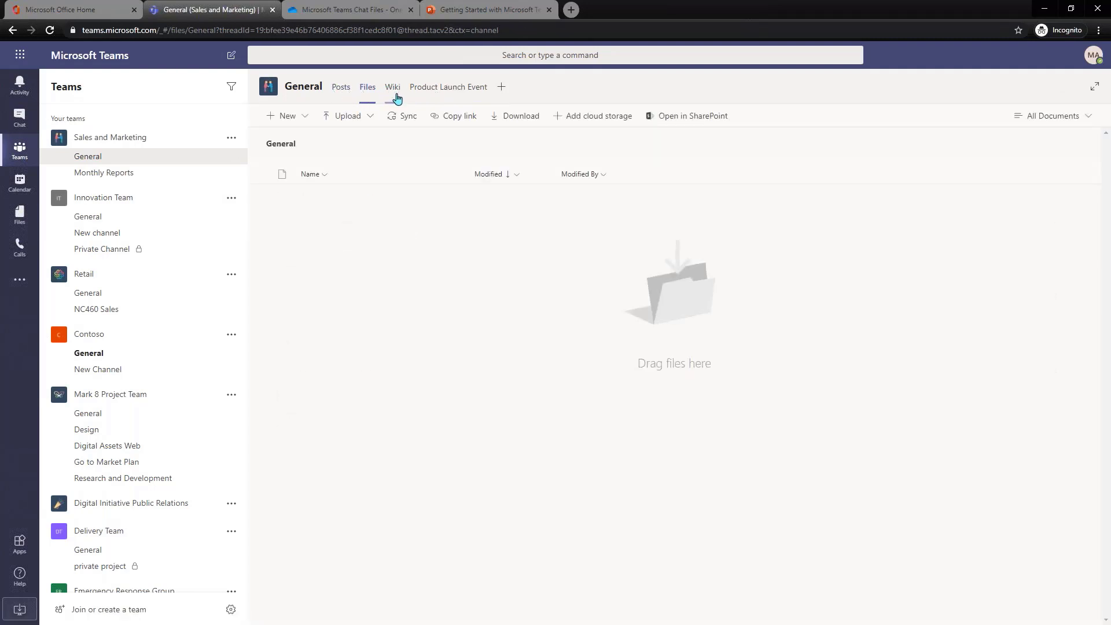
left_click(393, 94)
left_click(457, 92)
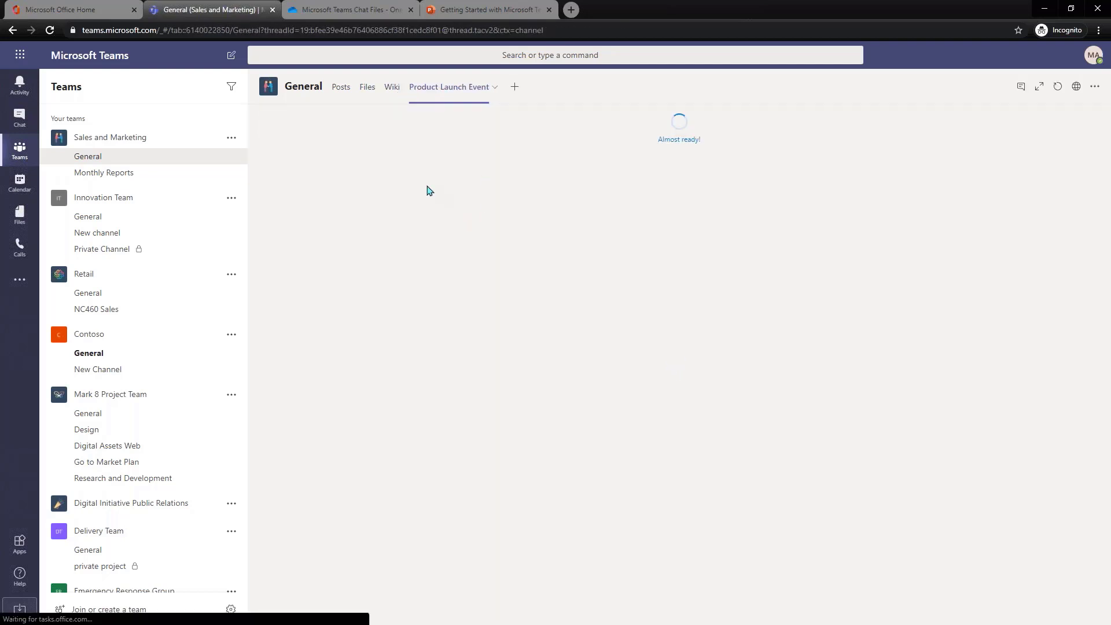
left_click(369, 91)
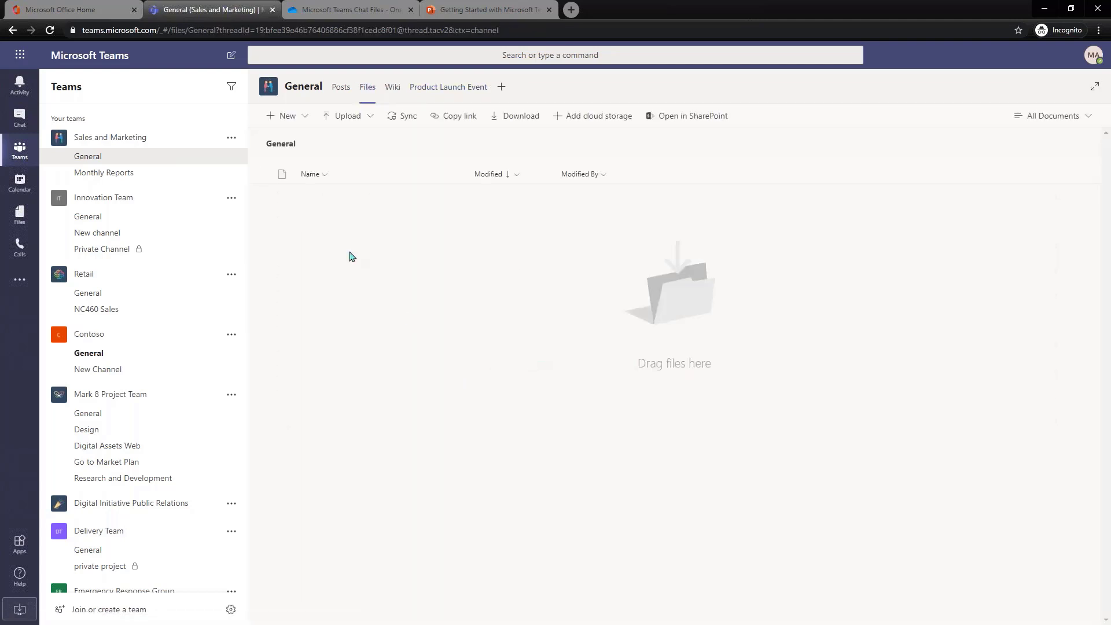
Create a Word document named Special Document in the General channel's files and enter the text "Hello world!" in it.
left_click(303, 119)
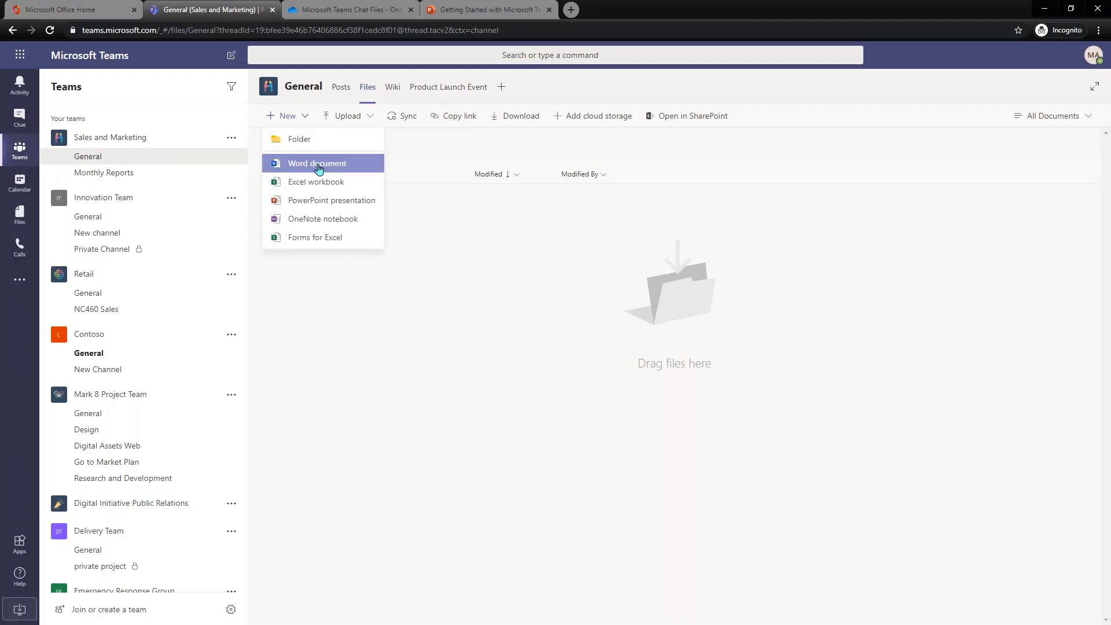
left_click(317, 168)
type("Special Document")
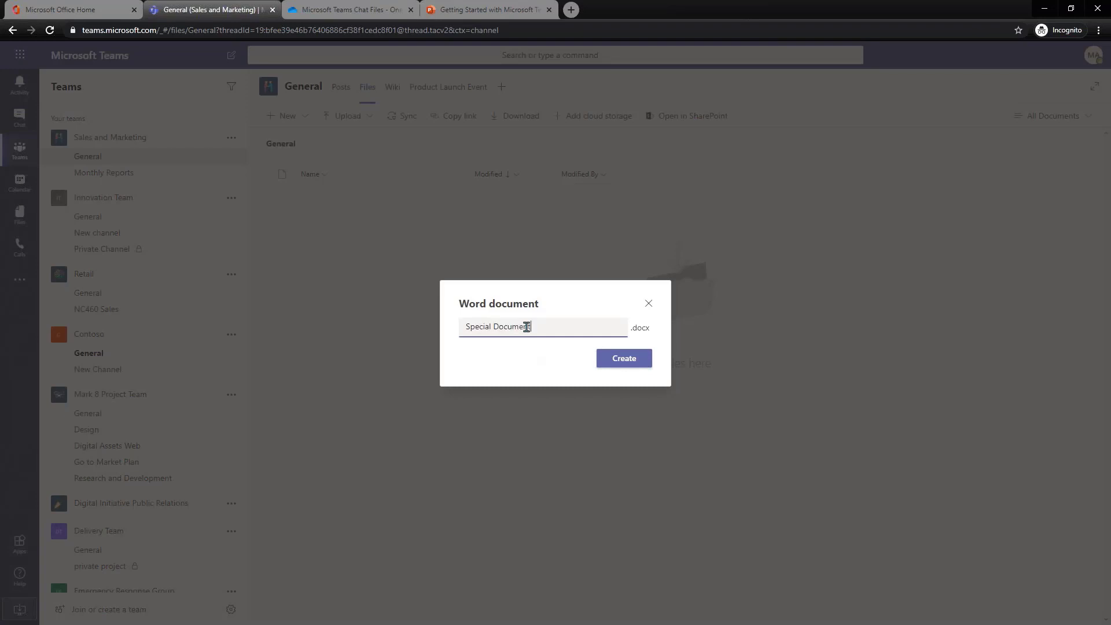
left_click(640, 365)
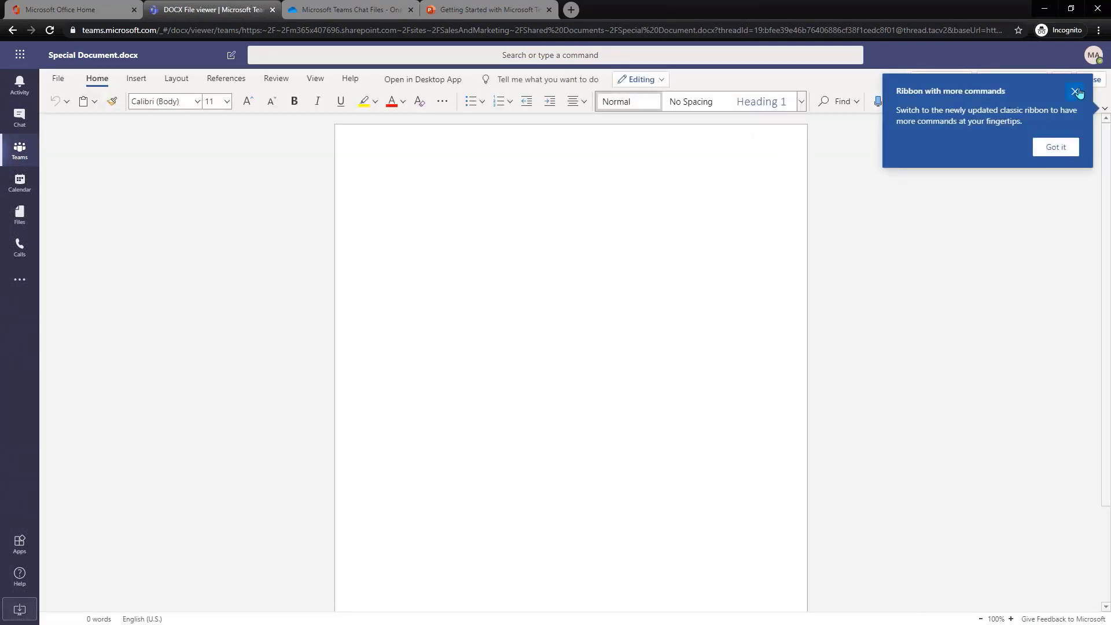
left_click(1075, 93)
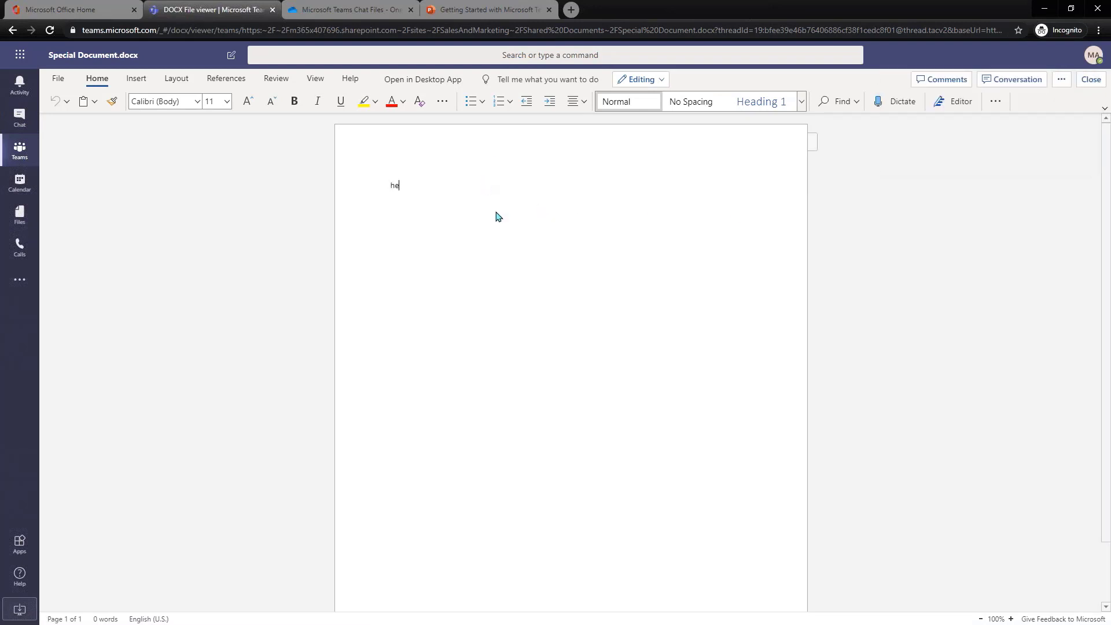
type("world!")
left_click(56, 87)
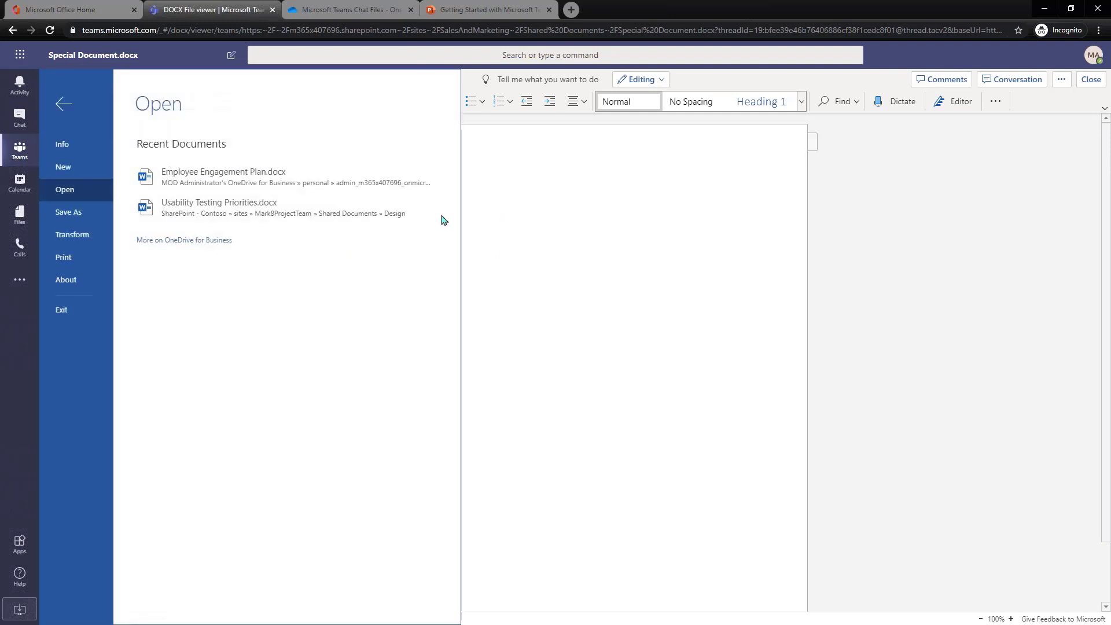
left_click(573, 245)
left_click(56, 81)
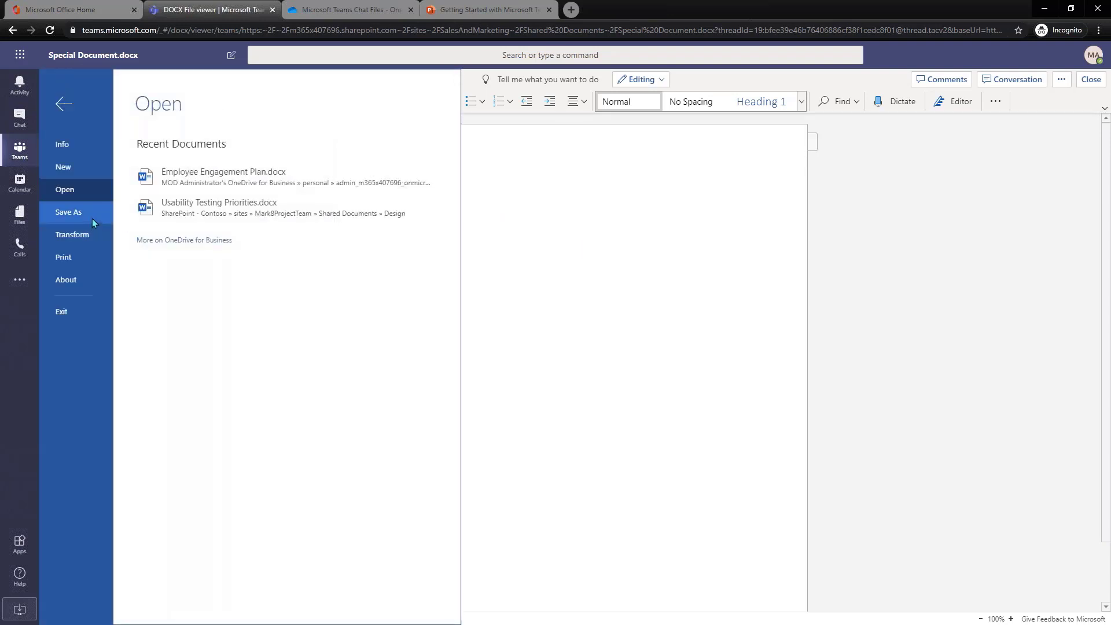
left_click(665, 276)
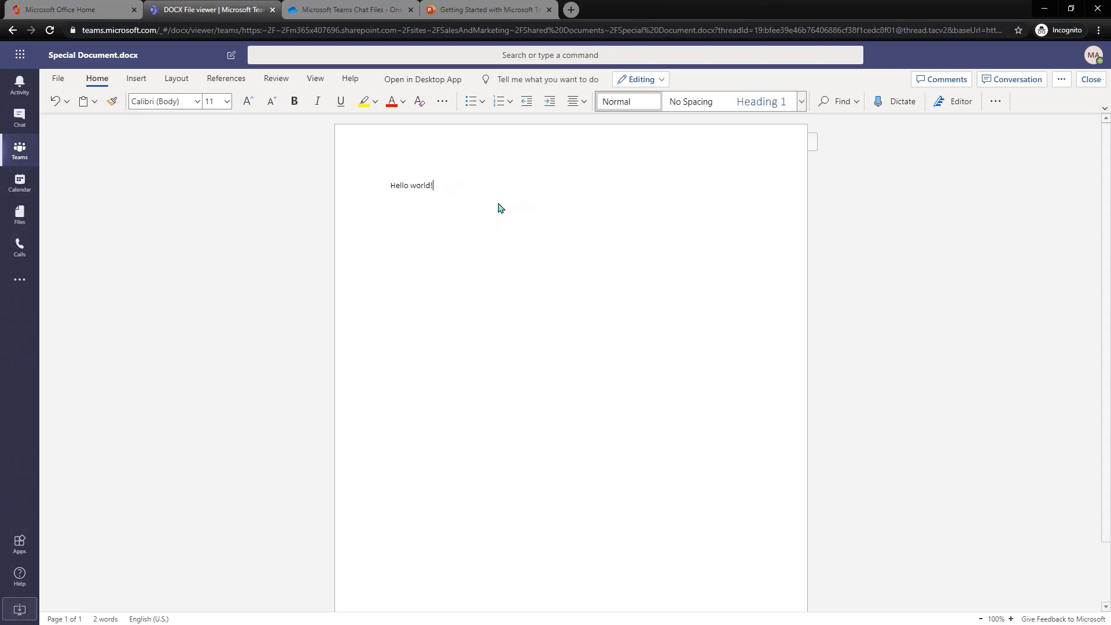
Reopen Special Document.docx from the Sales and Marketing General channel's files to check its content, and return to the file list.
left_click(19, 119)
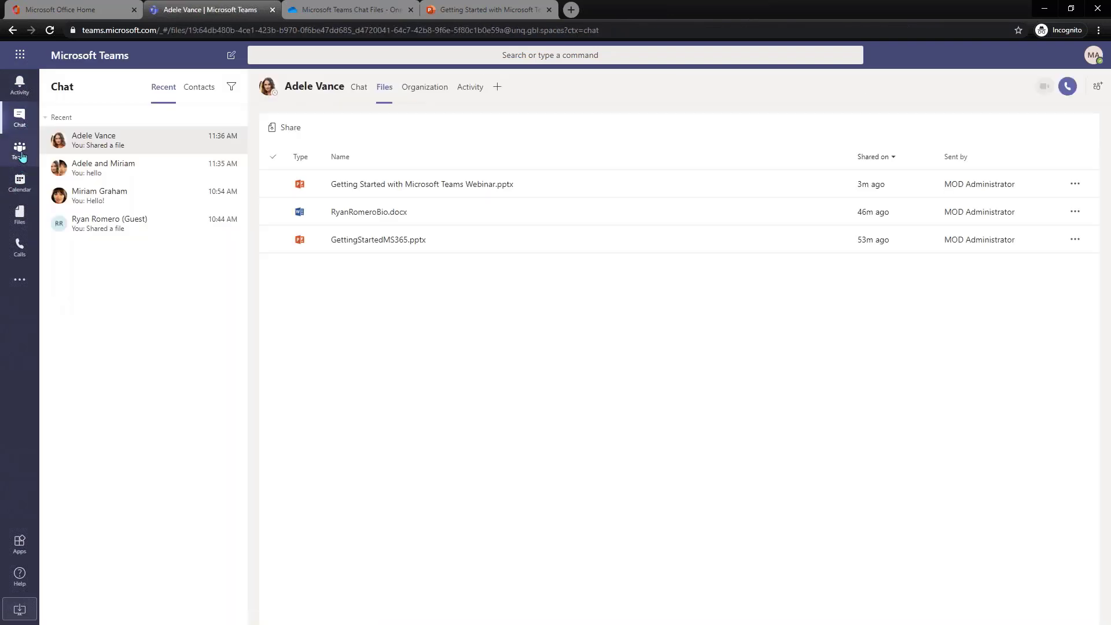
left_click(21, 153)
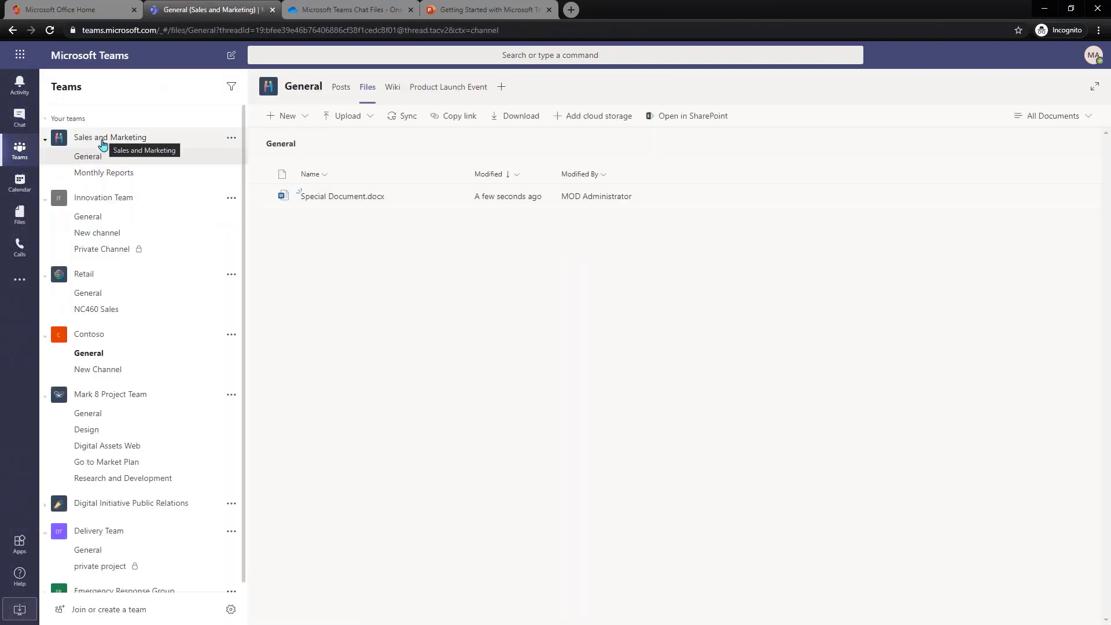
left_click(338, 198)
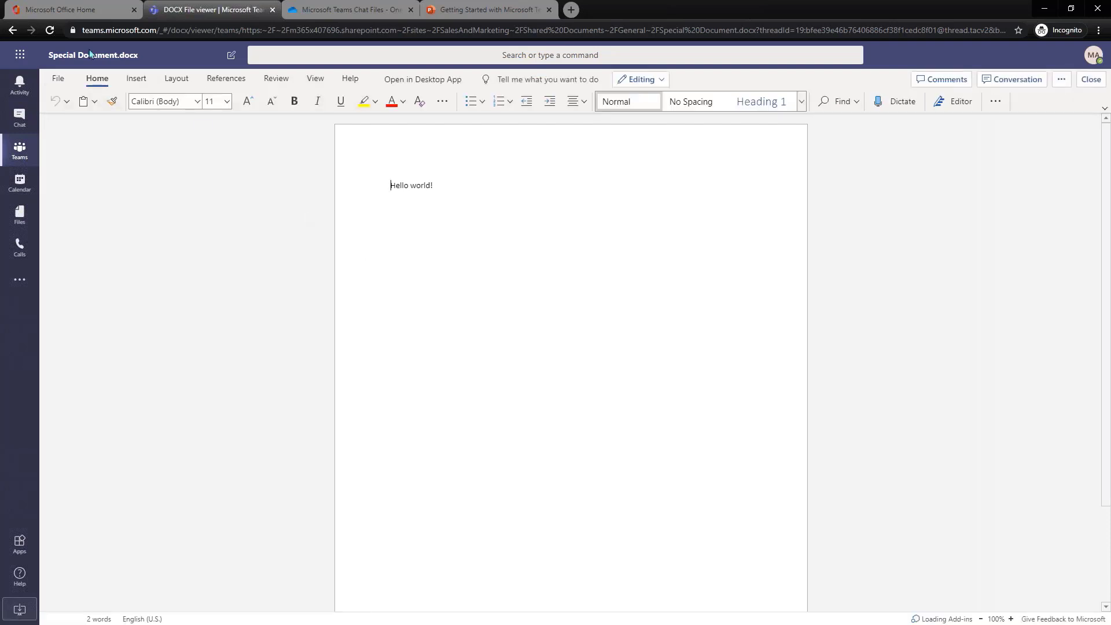
left_click(13, 31)
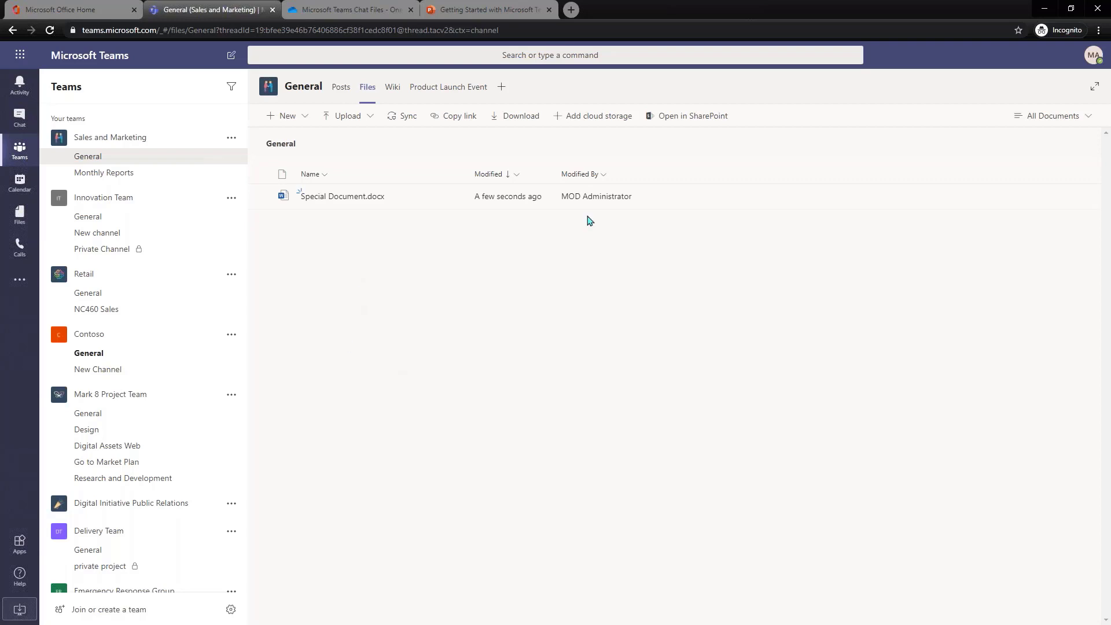
Open the General channel's files in SharePoint and look through the Sales and Marketing site's home page.
left_click(693, 116)
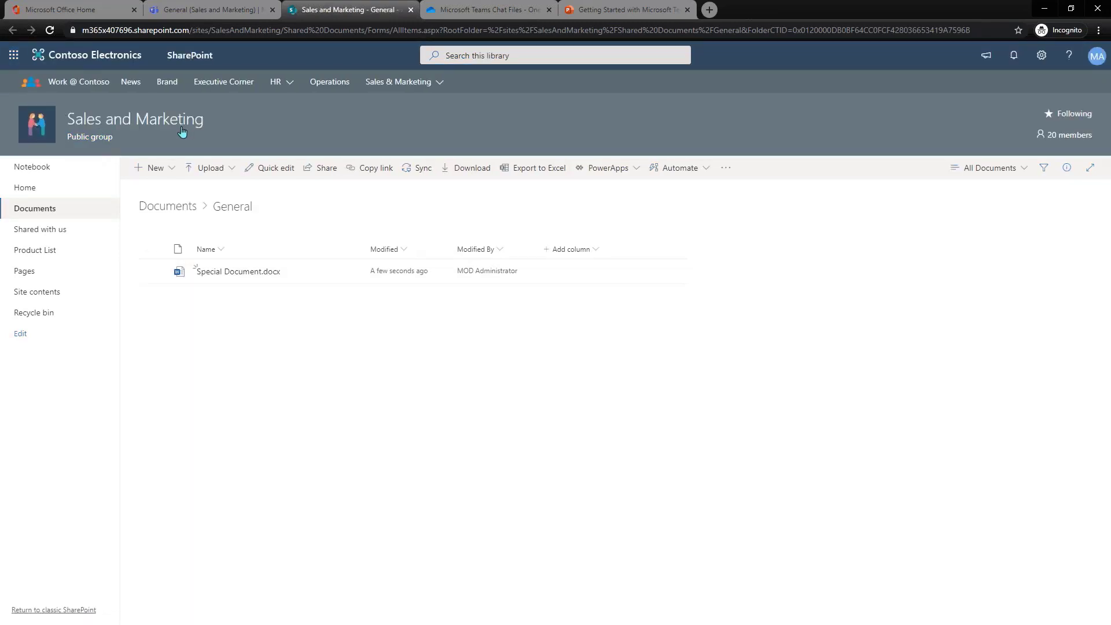
left_click(38, 128)
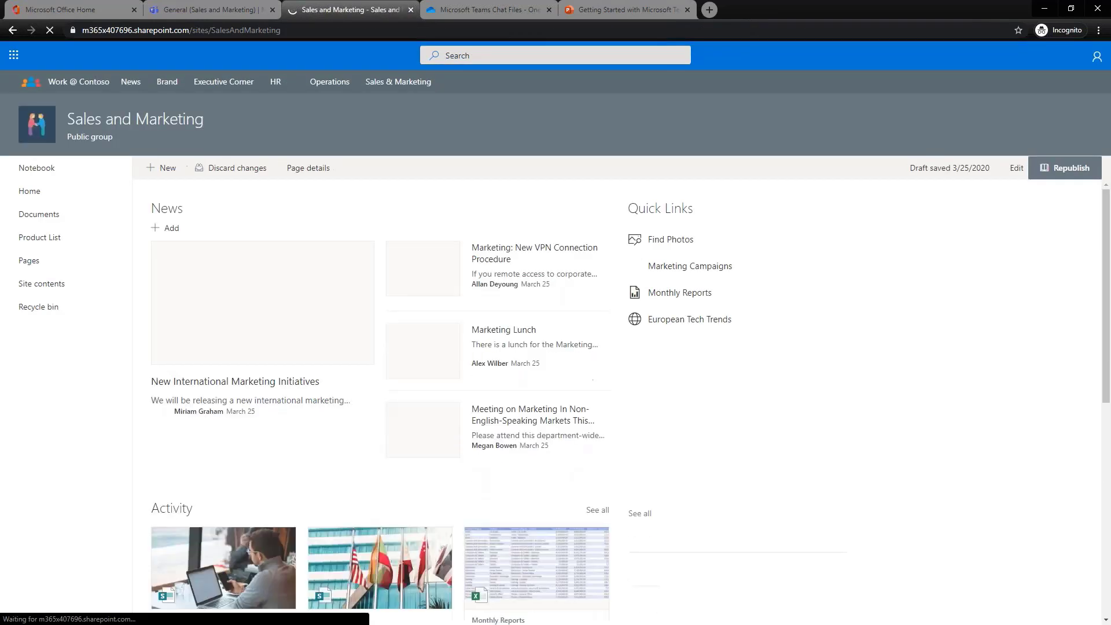
scroll(245, 430, "down", 1)
scroll(243, 428, "down", 6)
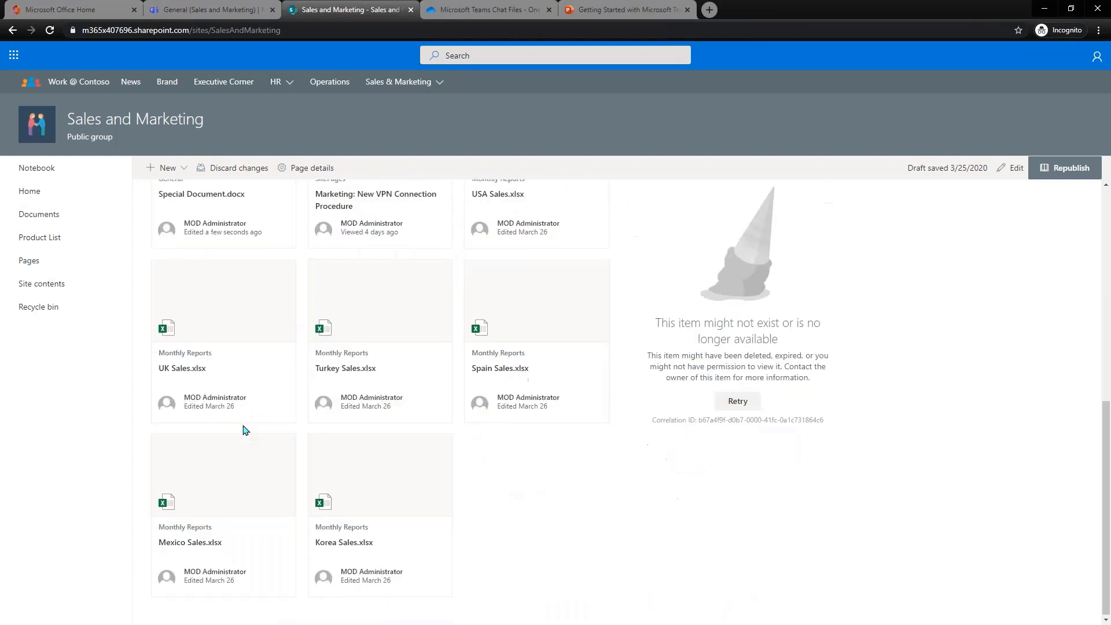
scroll(243, 428, "up", 7)
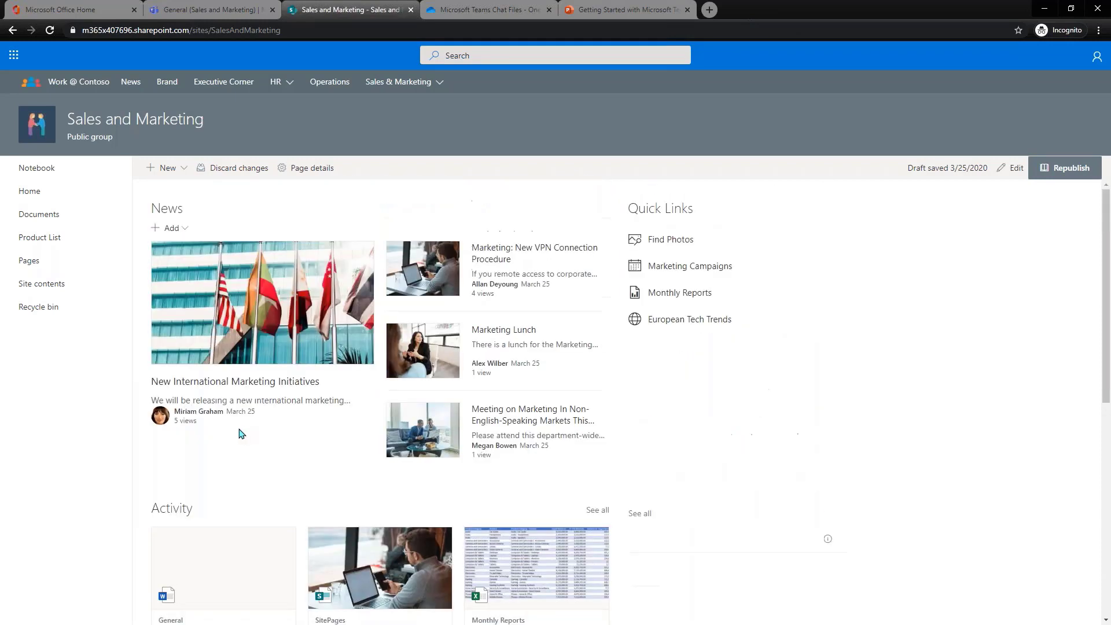
Browse the Sales and Marketing document library, open its General folder and view the available actions for Special Document.docx.
left_click(54, 217)
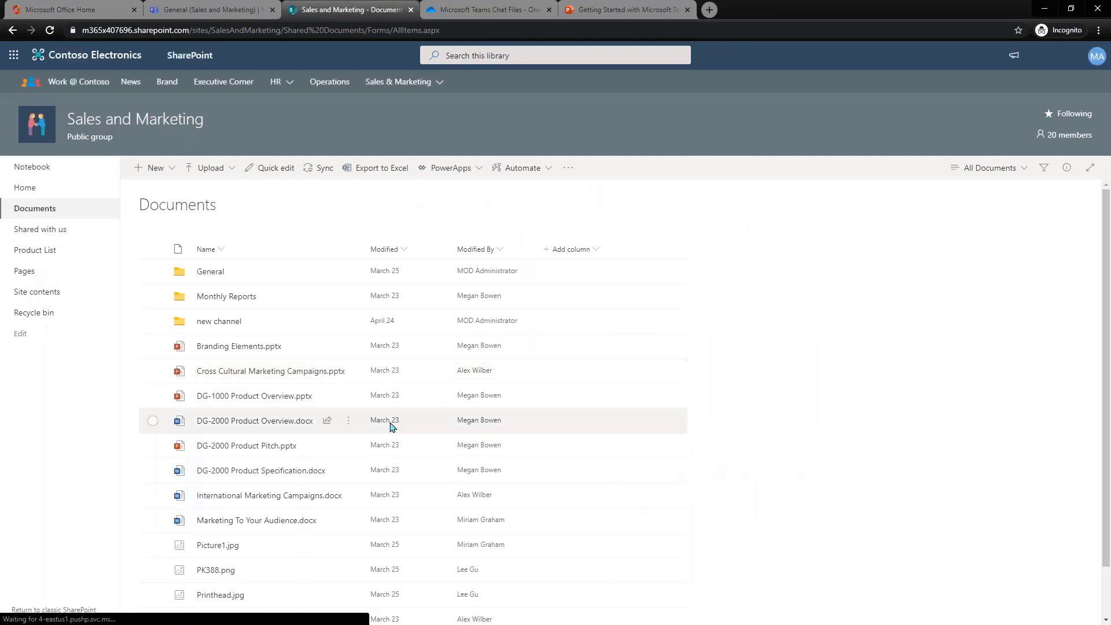
scroll(371, 414, "down", 1)
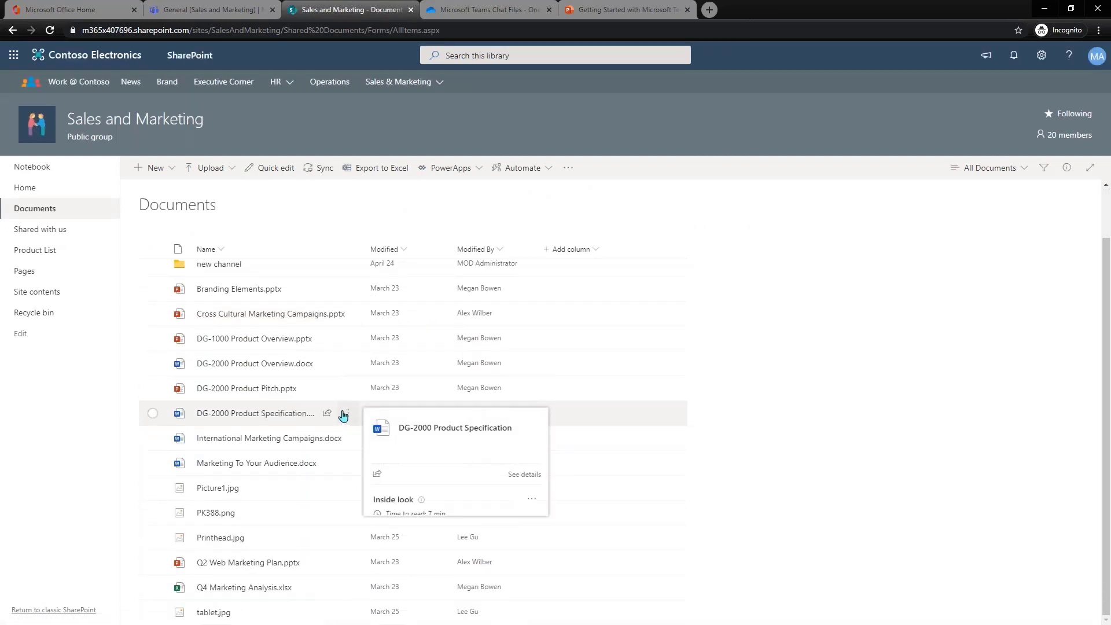
scroll(341, 415, "up", 1)
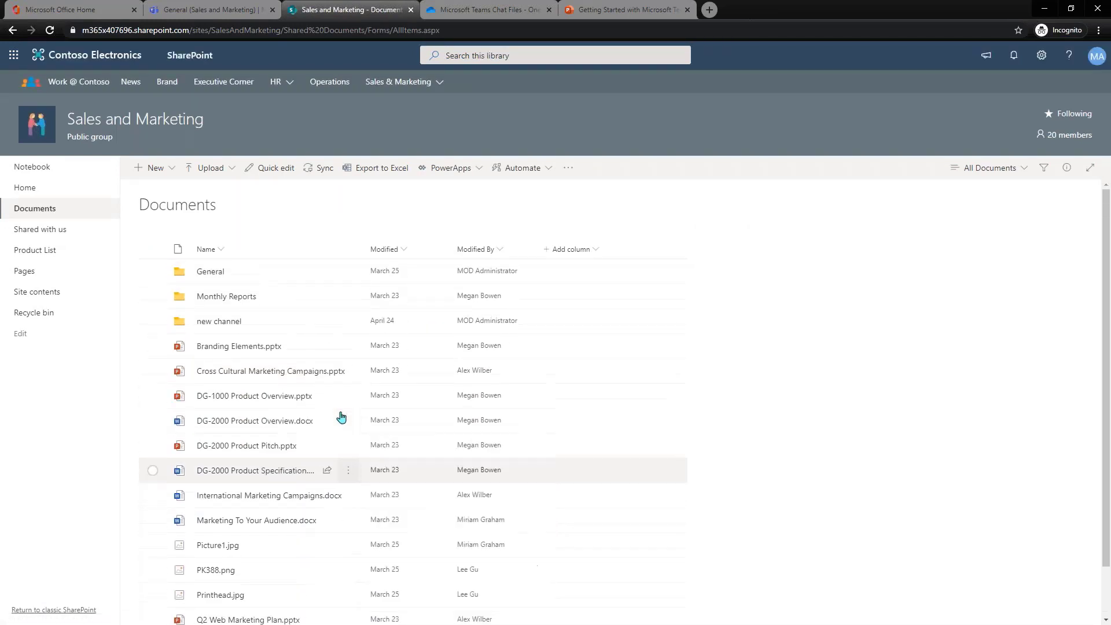
left_click(210, 272)
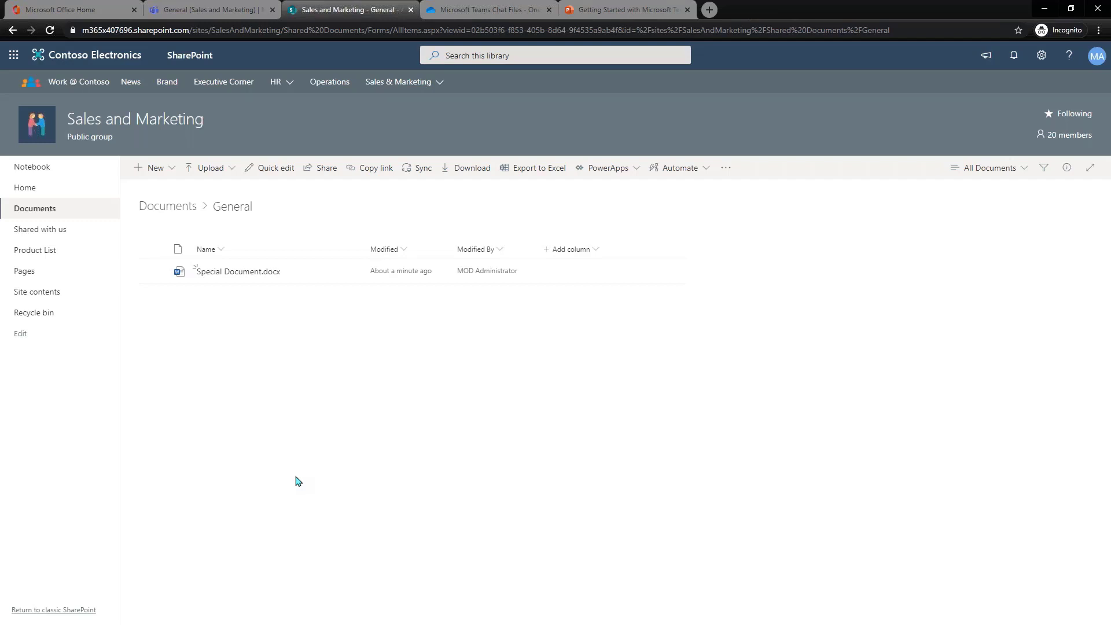
left_click(348, 271)
left_click(336, 377)
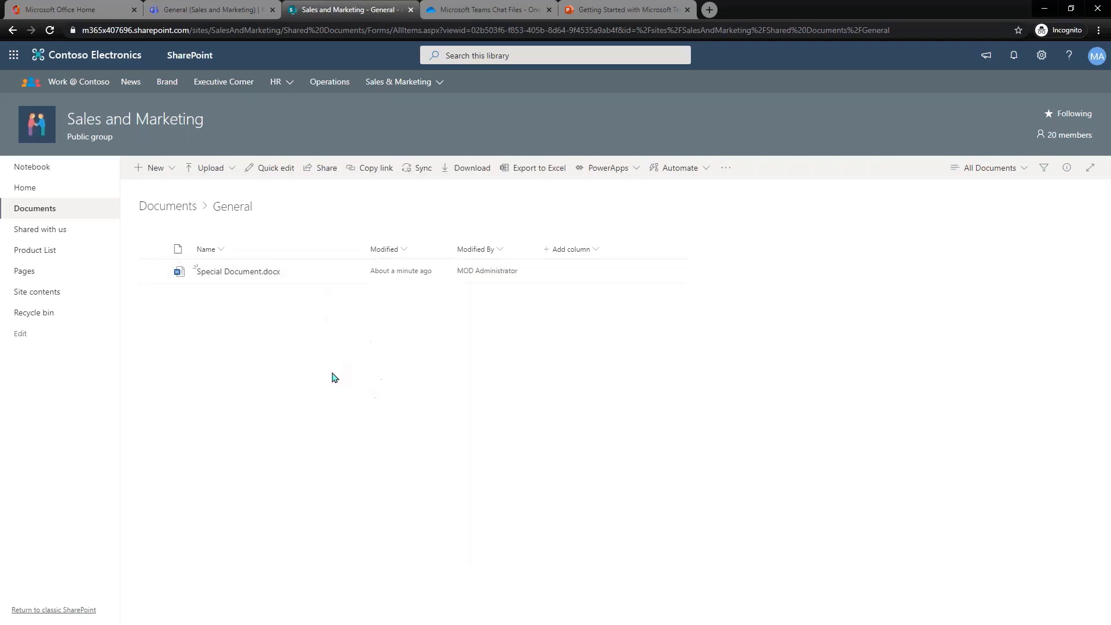
Switch back to Microsoft Teams and view the posts in the Sales and Marketing General channel.
left_click(223, 7)
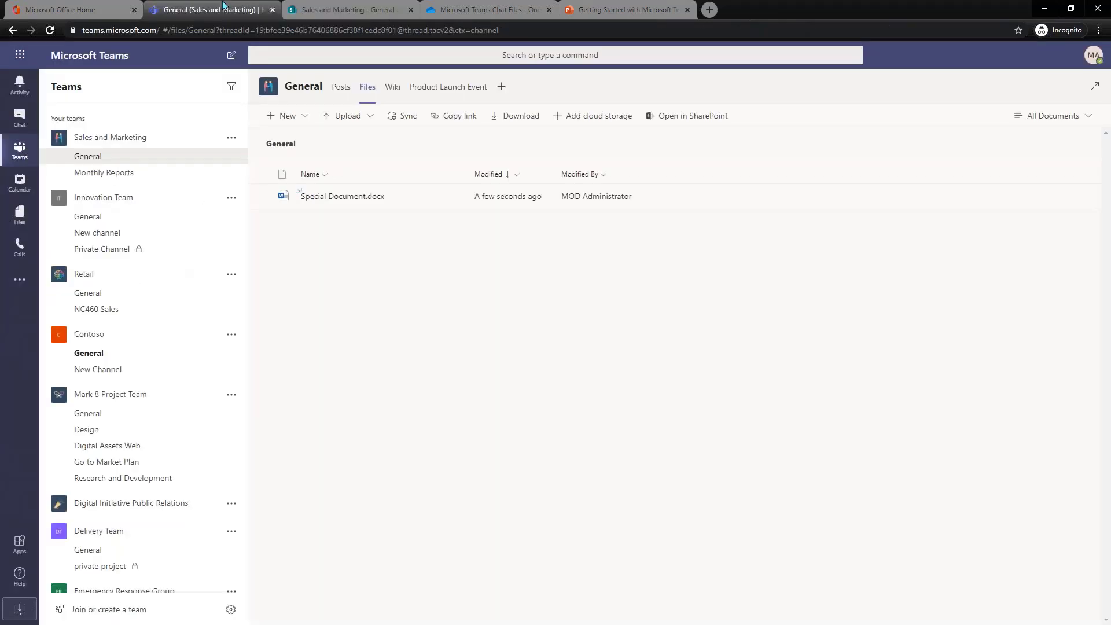
left_click(334, 83)
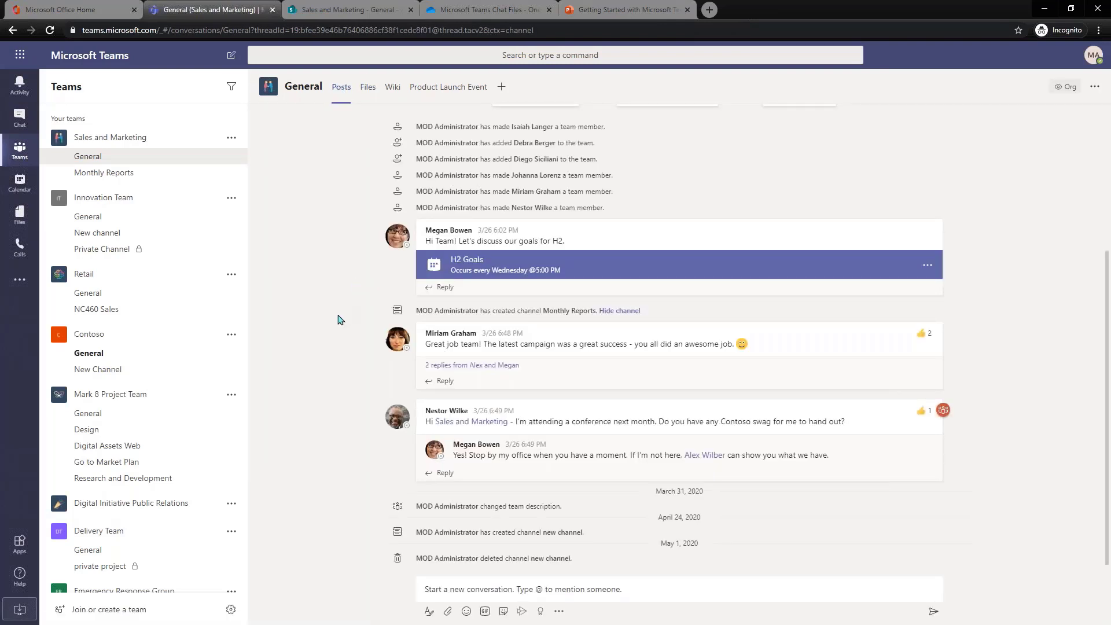
Create a public team from scratch named Special Project Team 1.
scroll(162, 428, "down", 1)
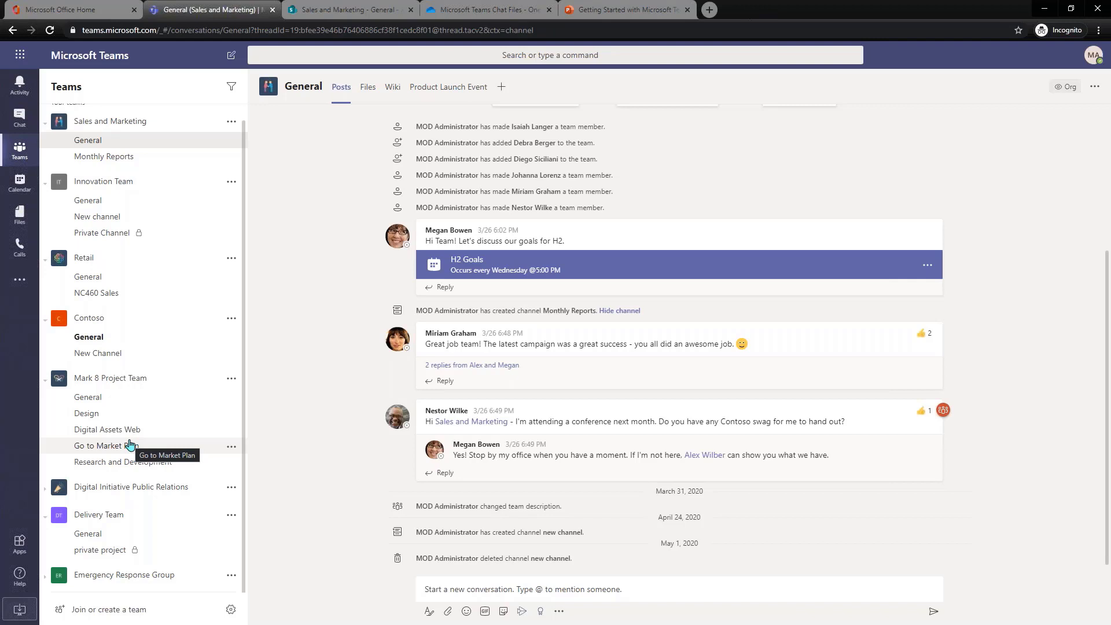
left_click(101, 613)
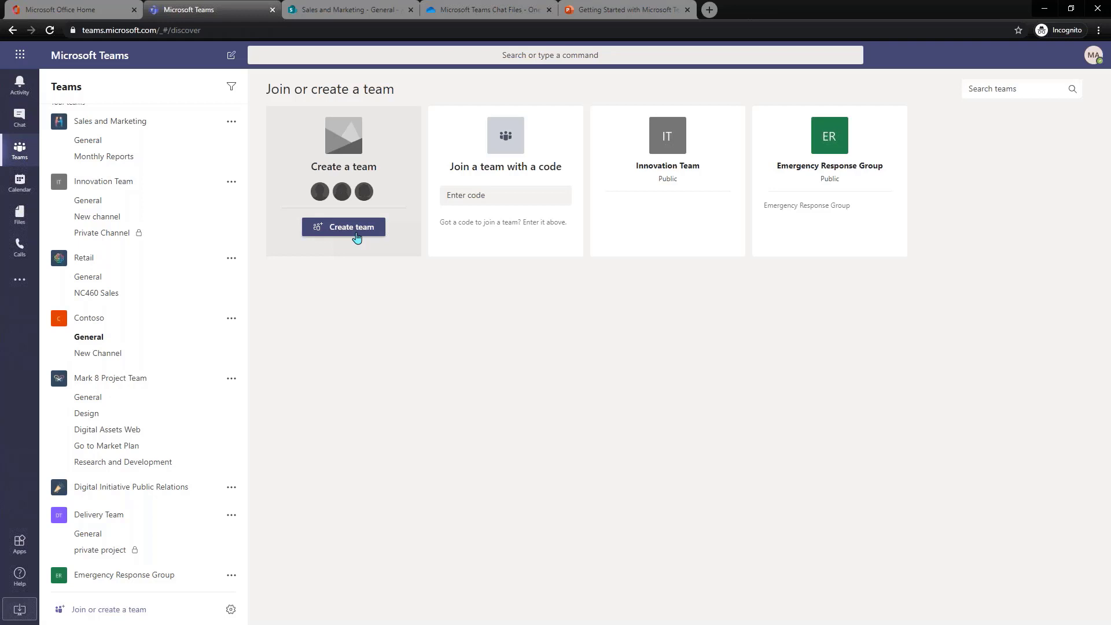
left_click(355, 229)
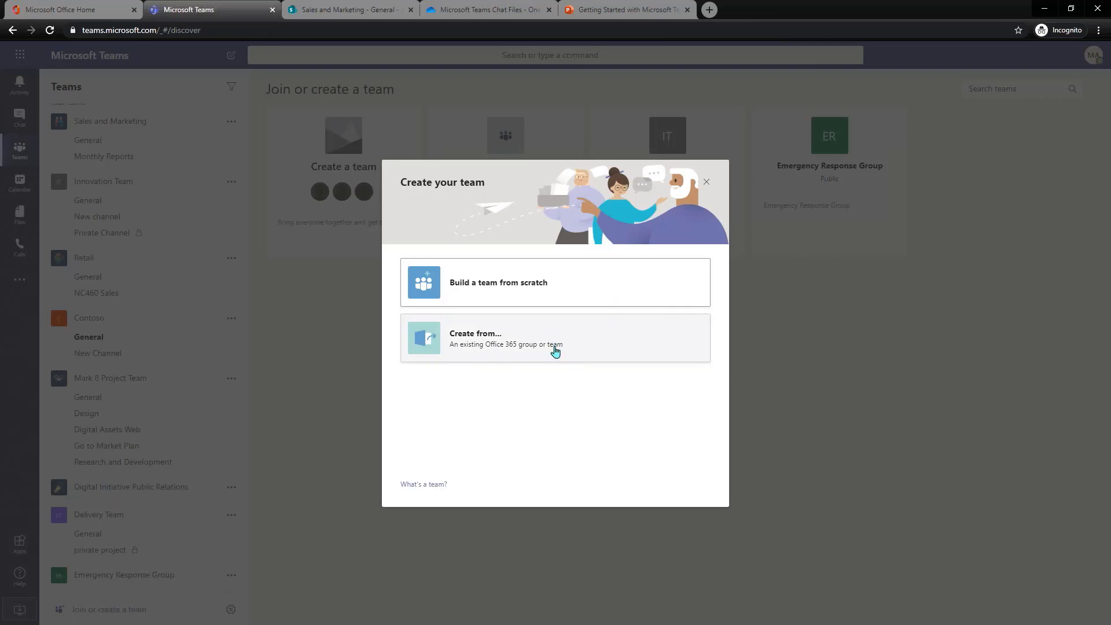
left_click(550, 293)
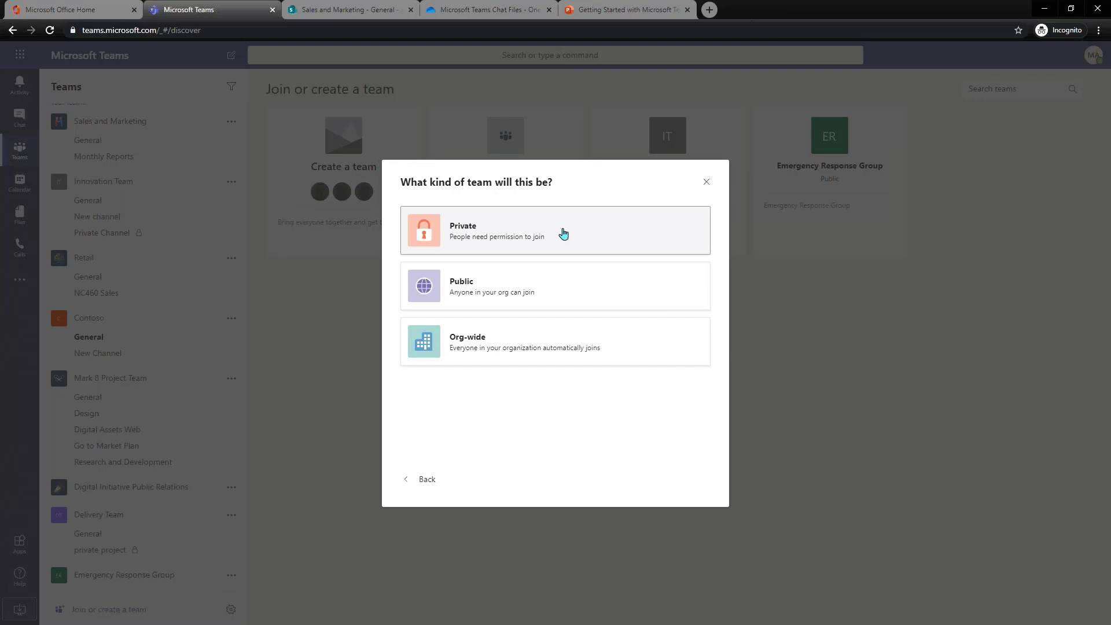
left_click(536, 295)
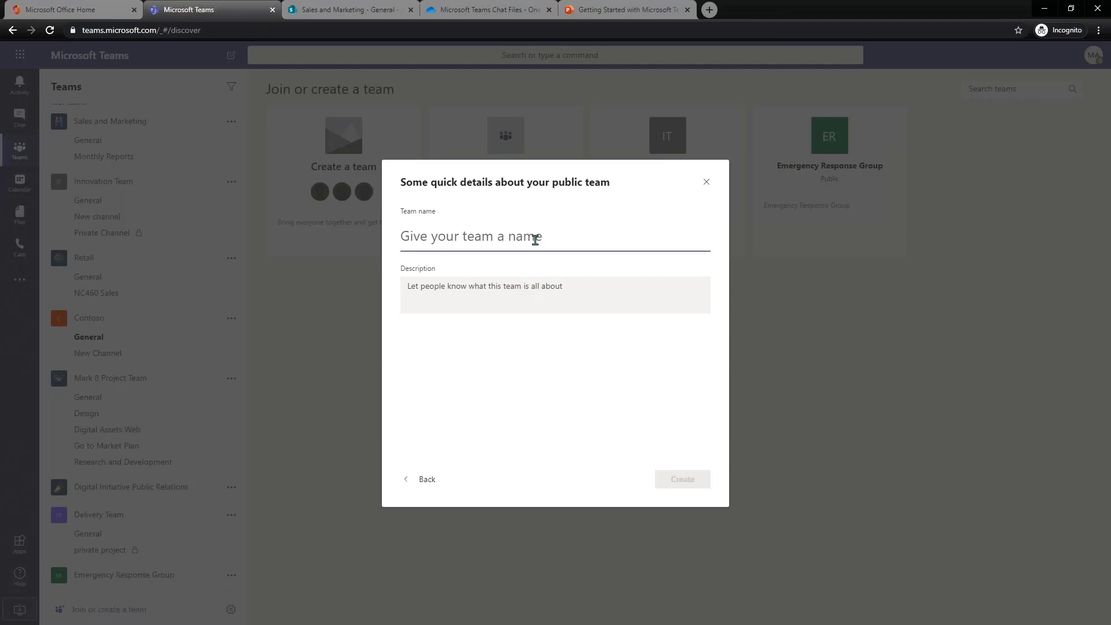
type("Spe")
key("BackSpace")
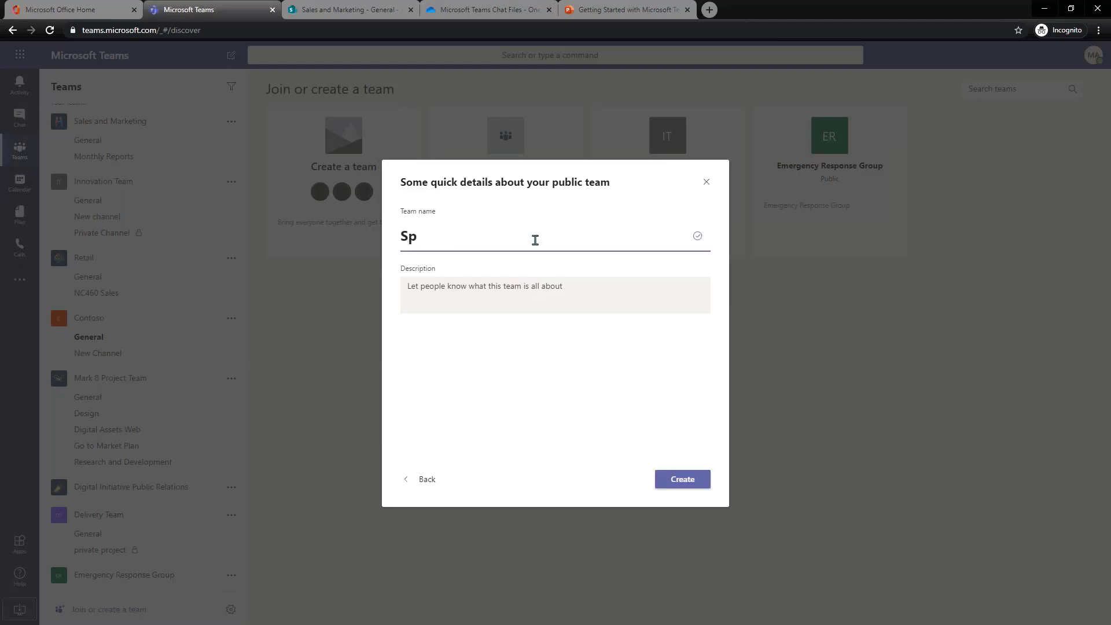
type("ecial Project Team 1")
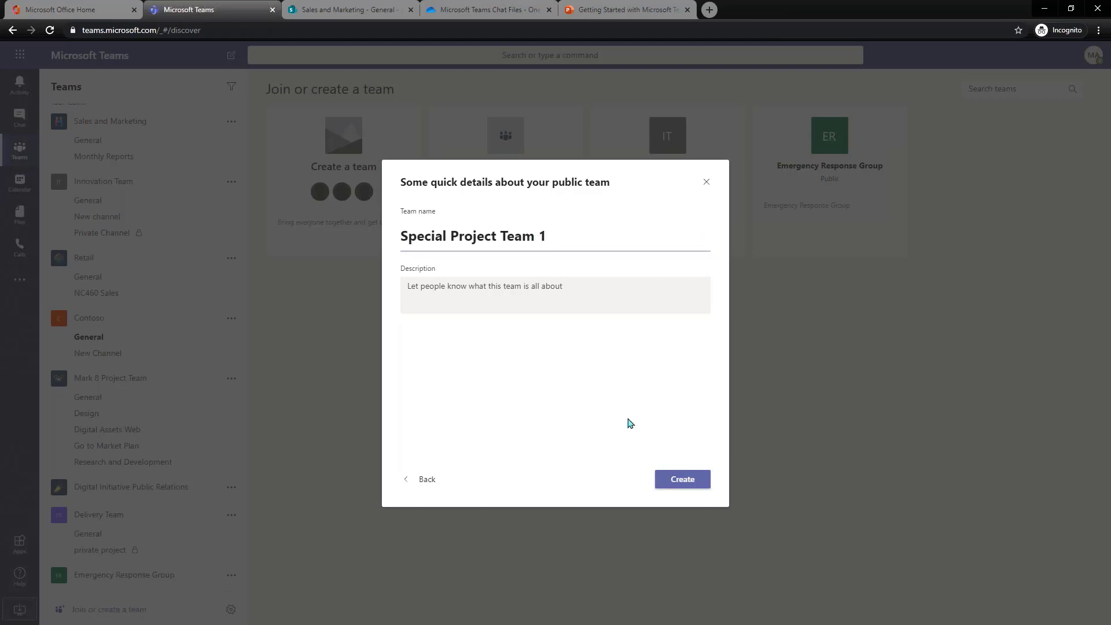
left_click(683, 480)
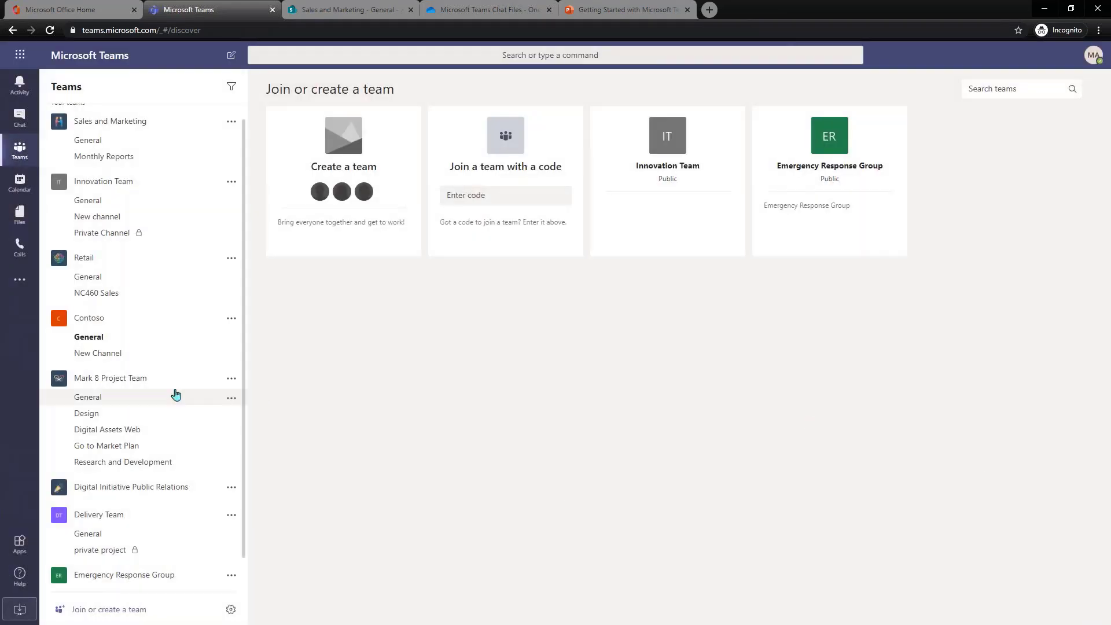
Open Special Project Team 1 and add a colleague to it, keeping the Member role.
scroll(121, 373, "down", 1)
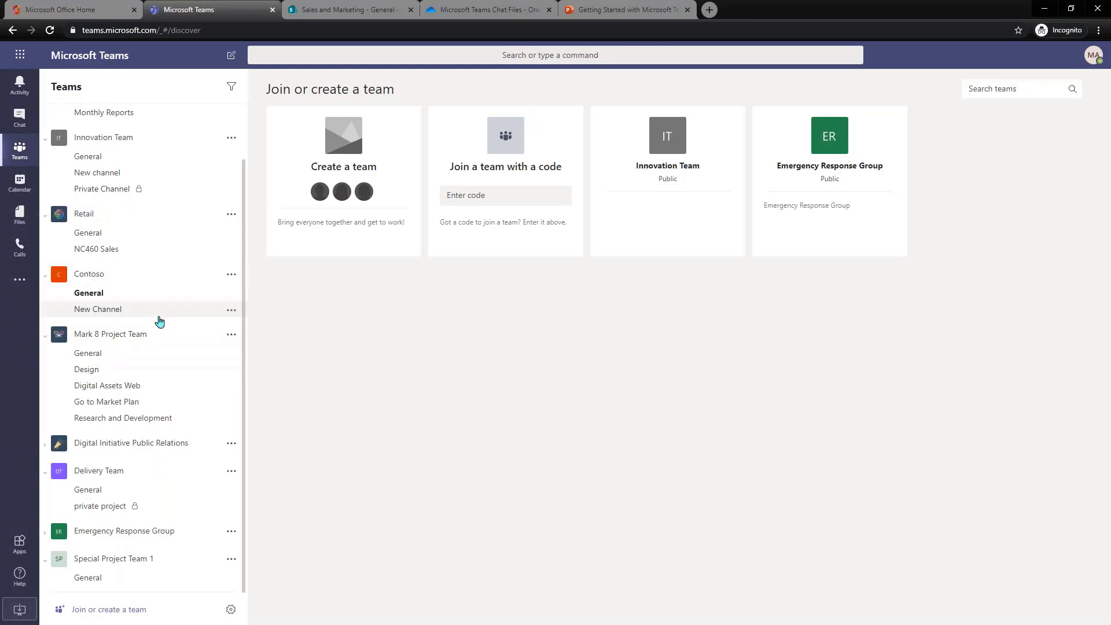
left_click(134, 560)
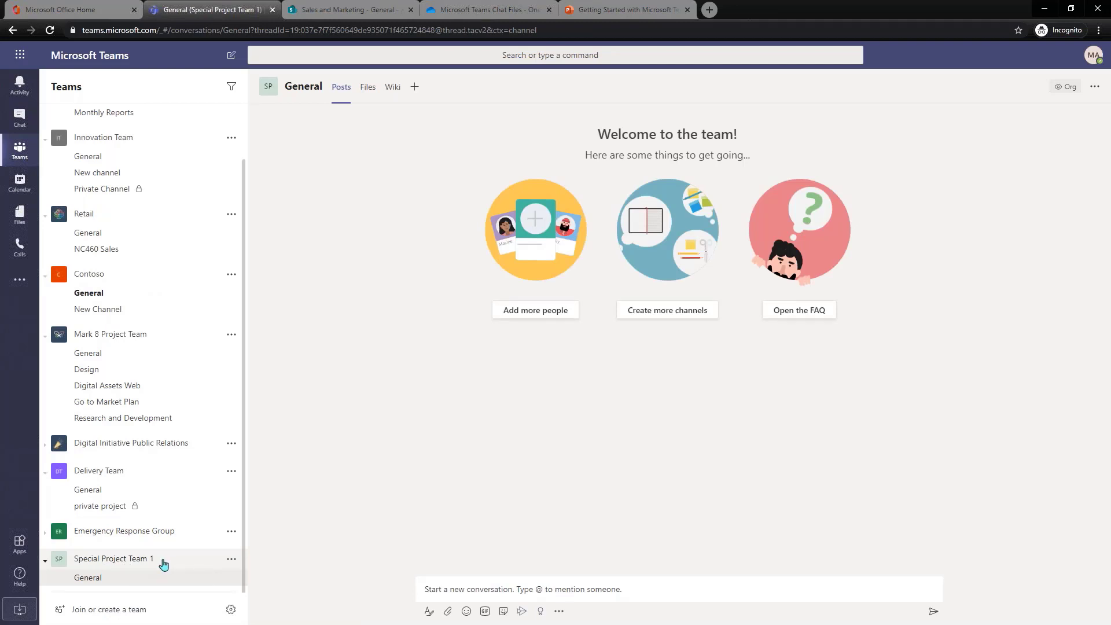
left_click(232, 559)
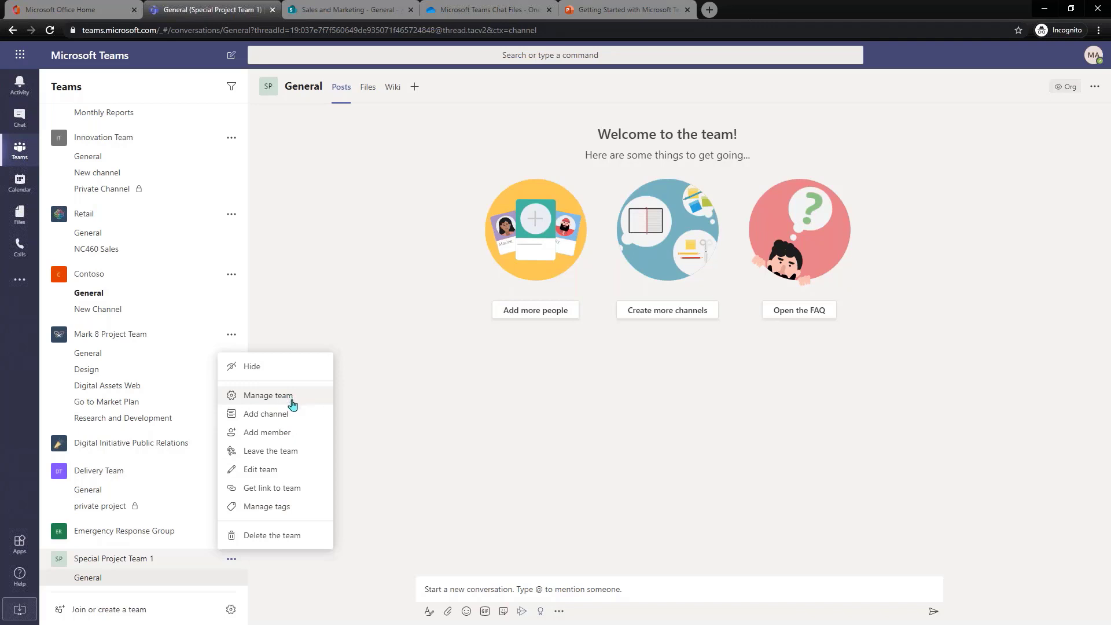
left_click(290, 433)
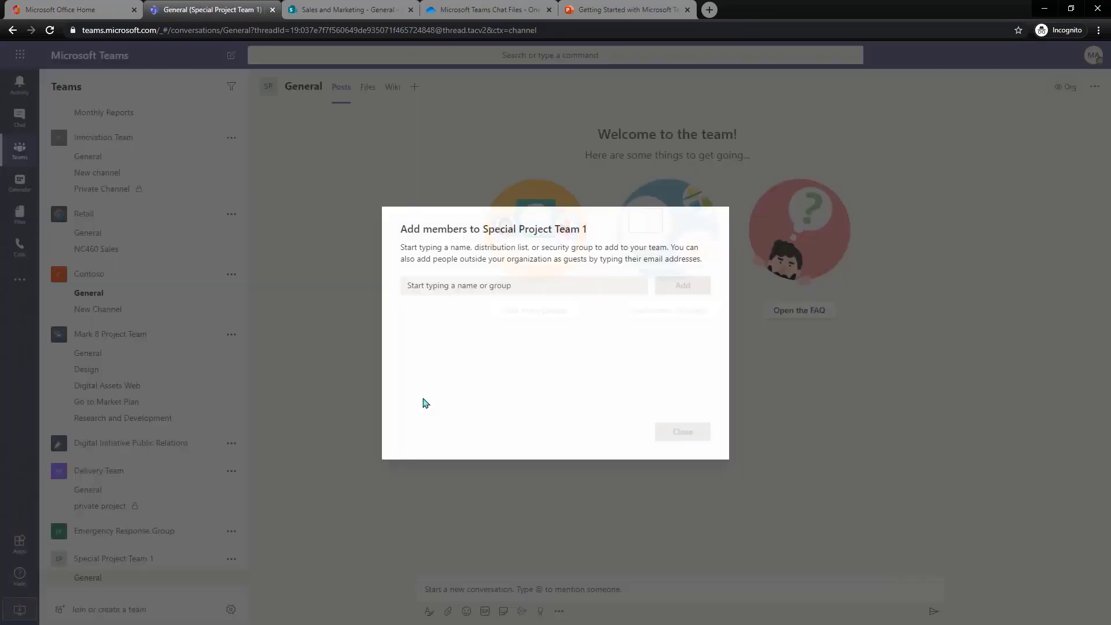
type("adele")
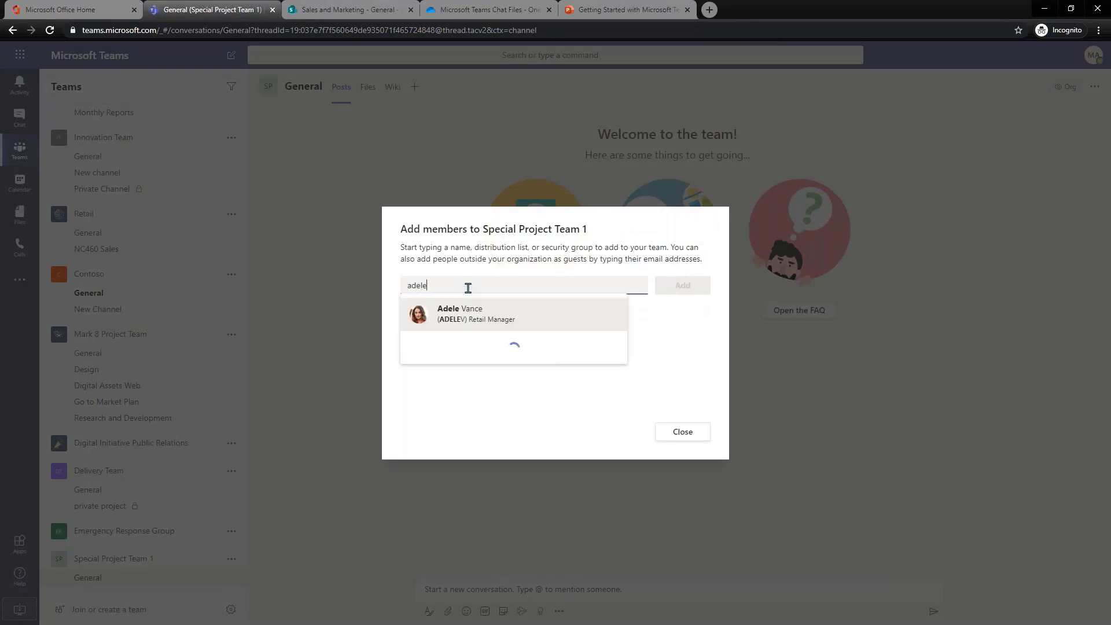
left_click(506, 322)
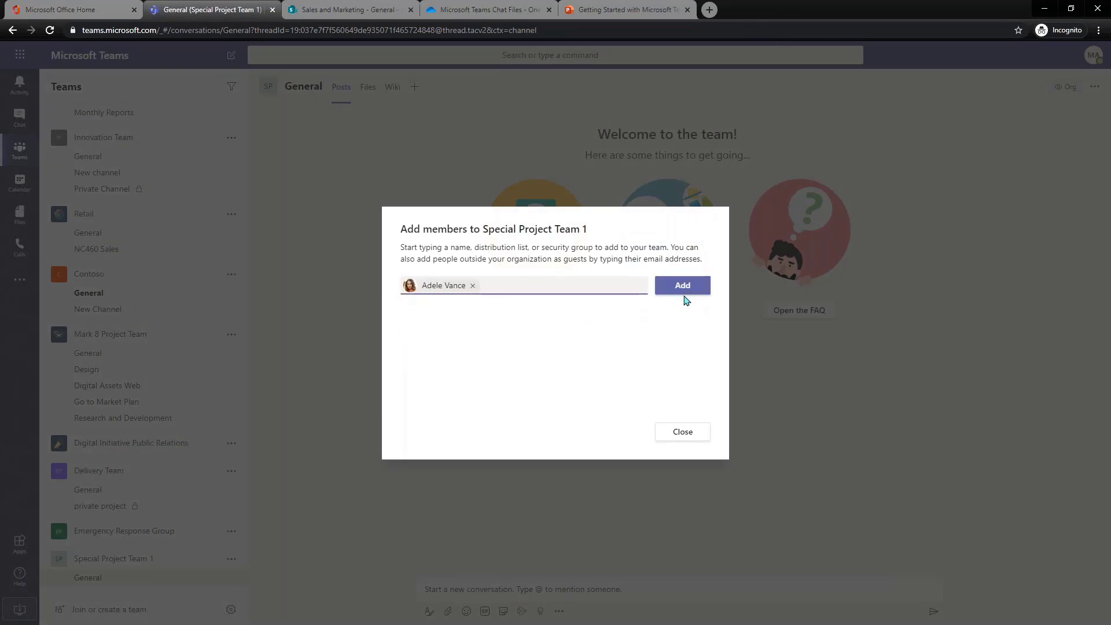
left_click(684, 292)
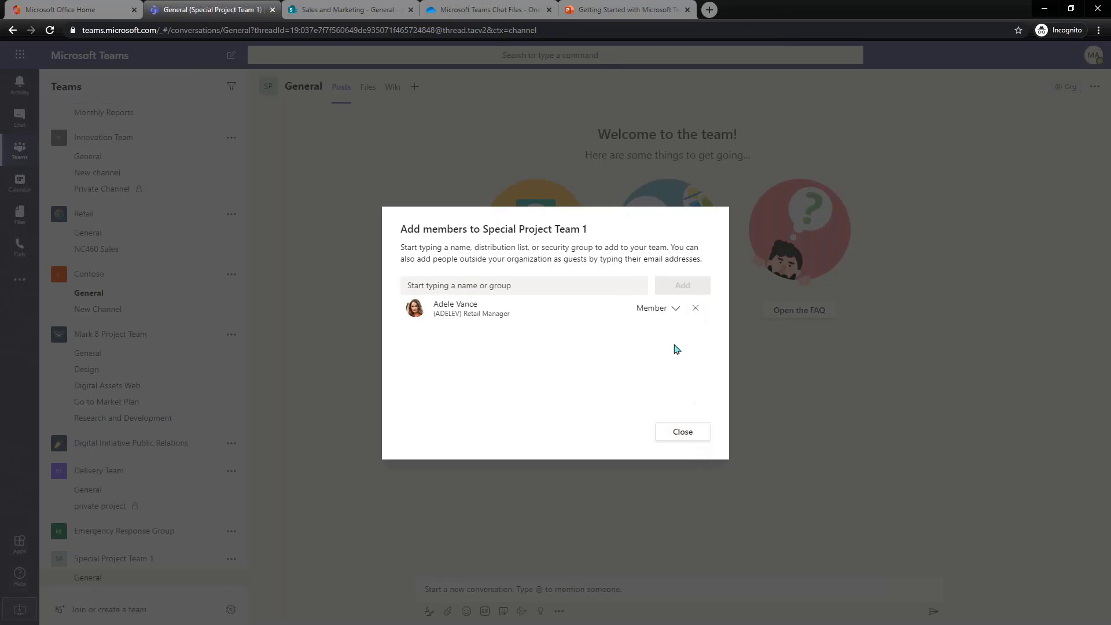
left_click(672, 312)
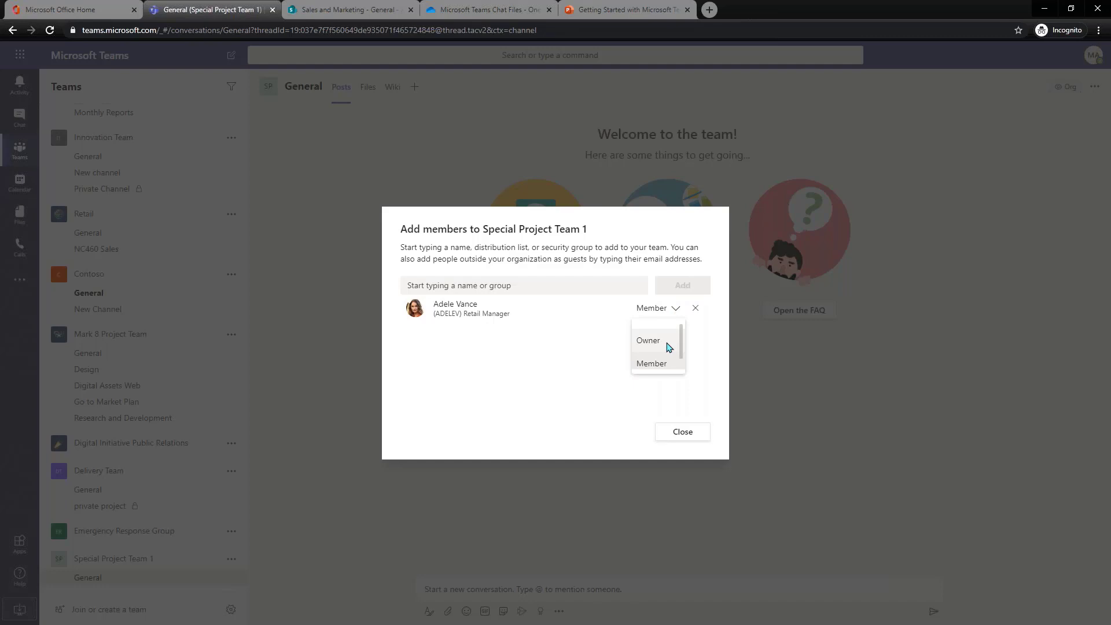
left_click(667, 365)
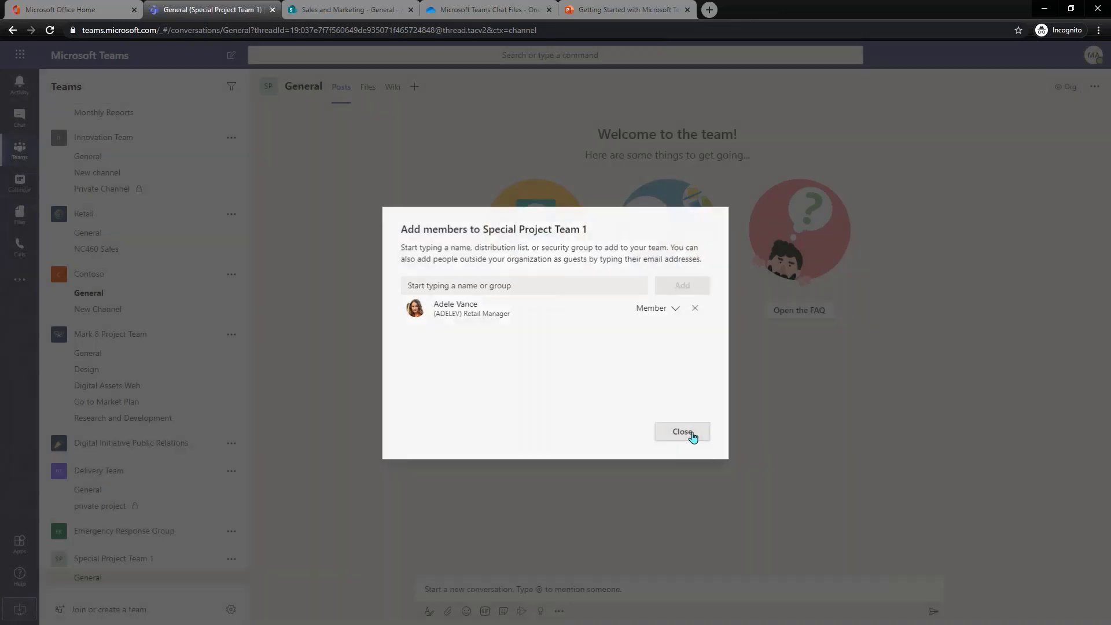
left_click(683, 432)
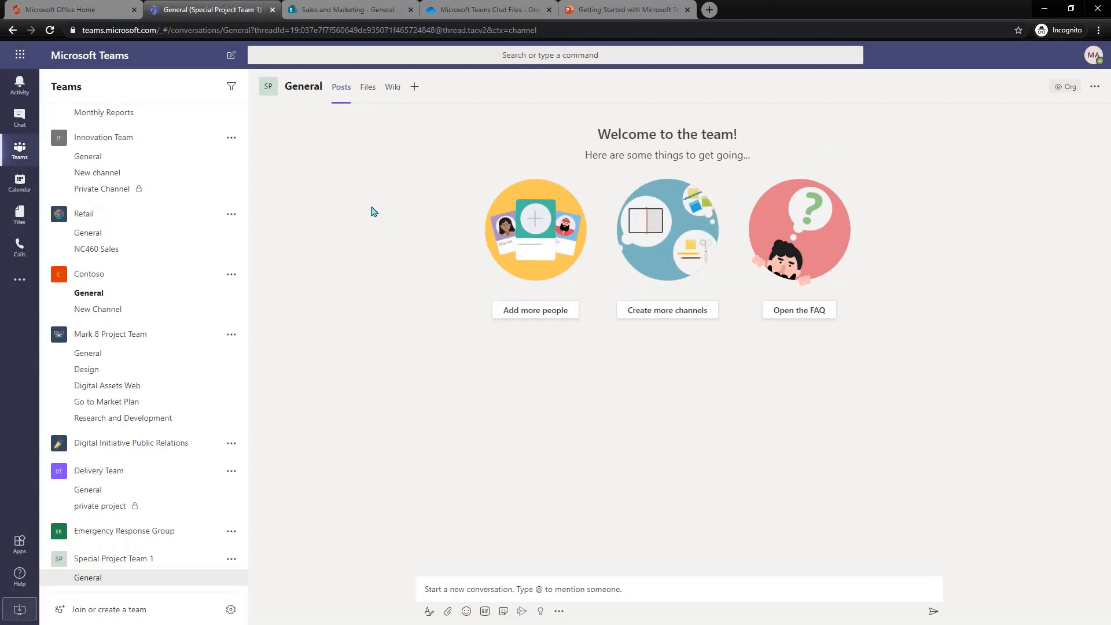
Look at the new team's General channel files, open its wiki and title the wiki page Policy Document.
left_click(375, 94)
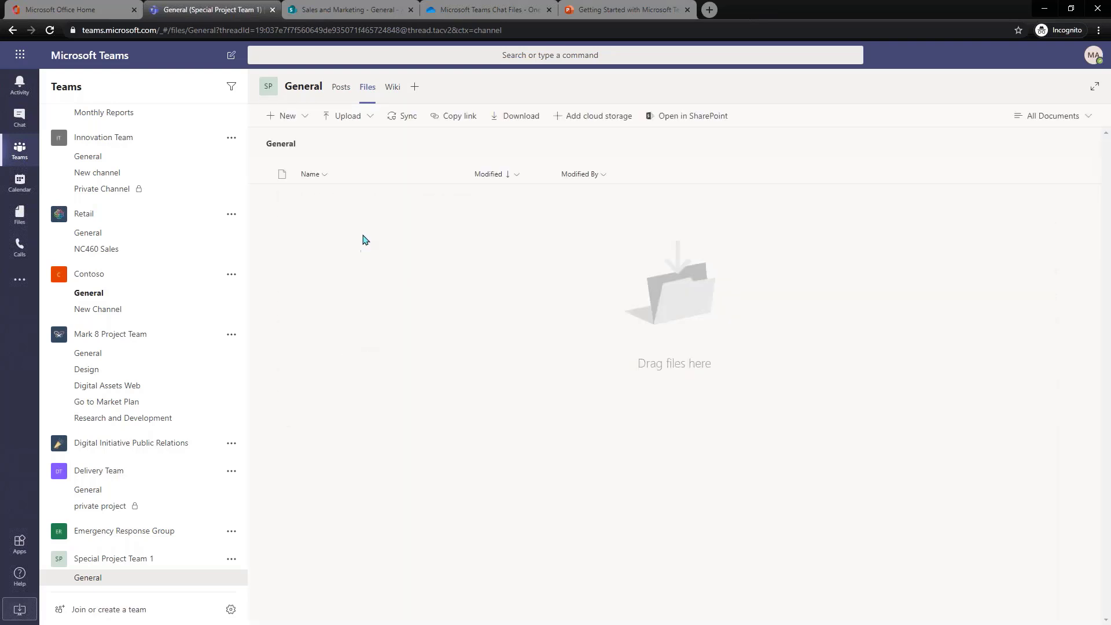
left_click(398, 90)
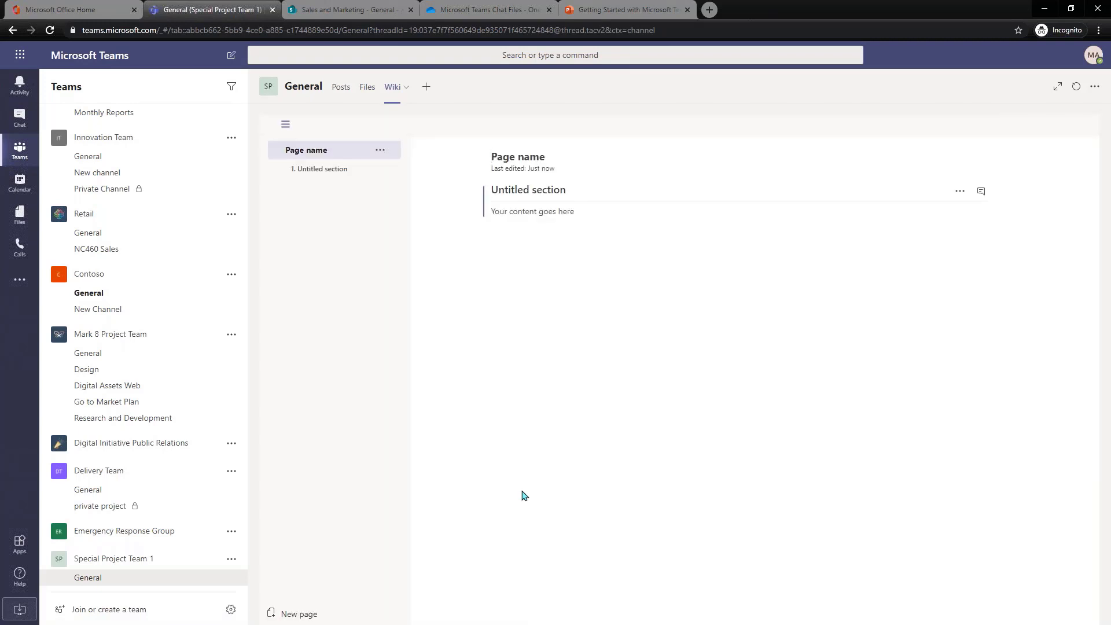
left_click(520, 187)
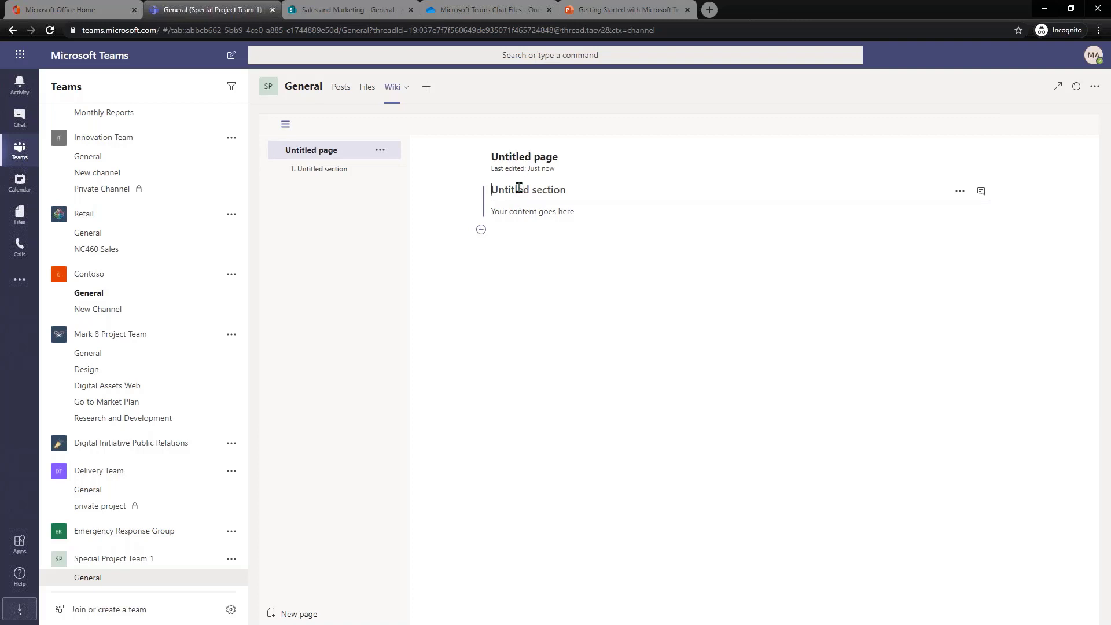
left_click(524, 156)
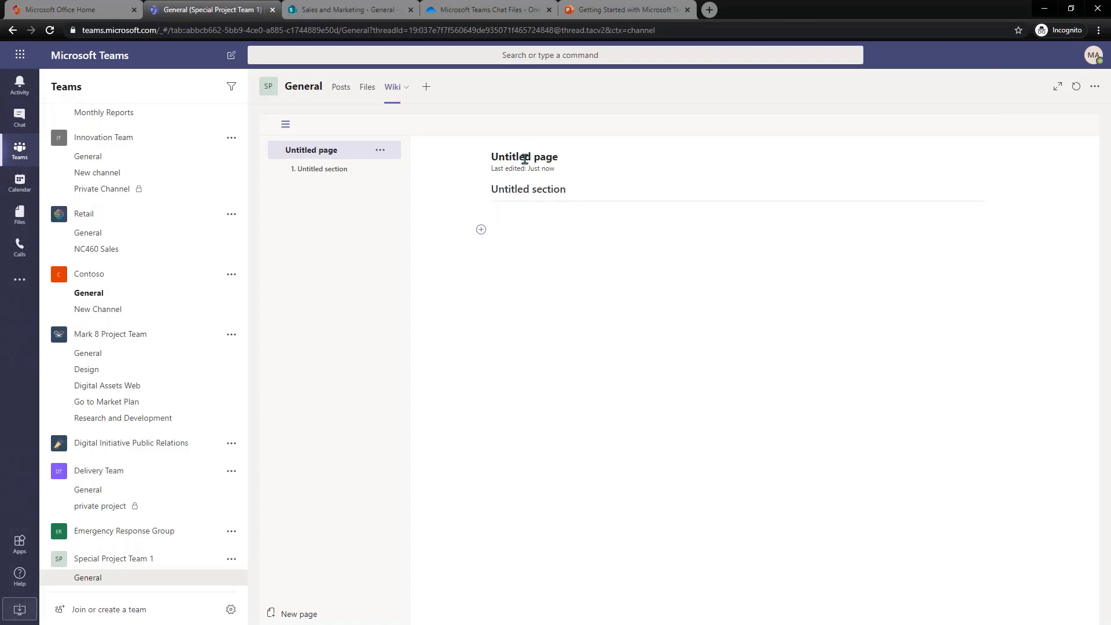
double_click(524, 158)
key("BackSpace")
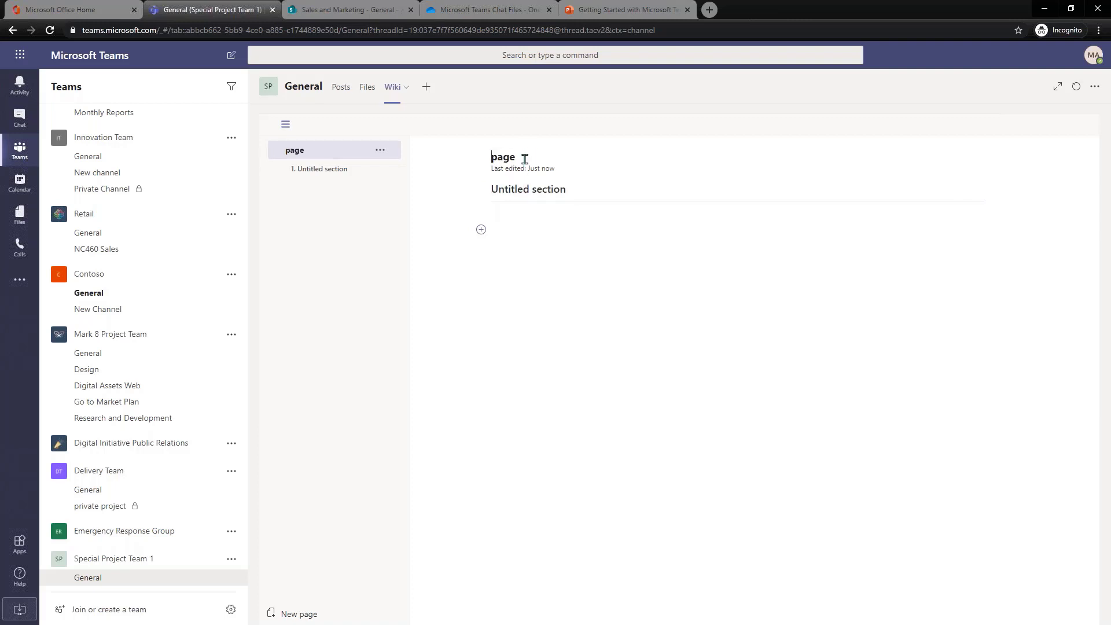
key("BackSpace")
key("BackSpace")
key("BackSpace")
key("BackSpace")
type("Policy Document")
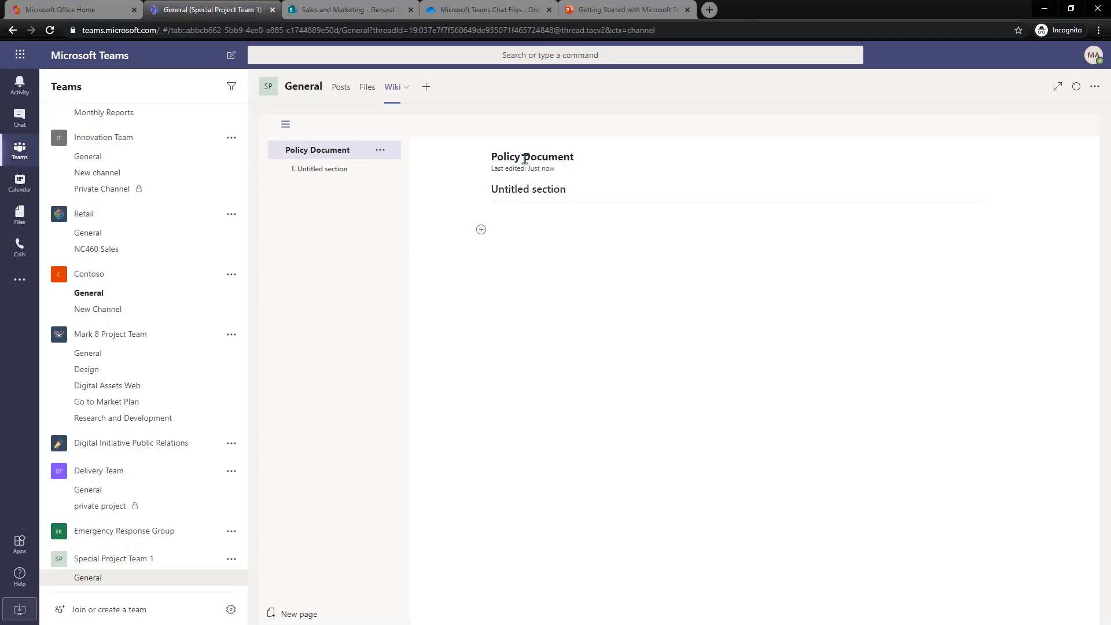
Rename the wiki page's untitled section as "section", check the channel's files and return to the wiki.
left_click(544, 190)
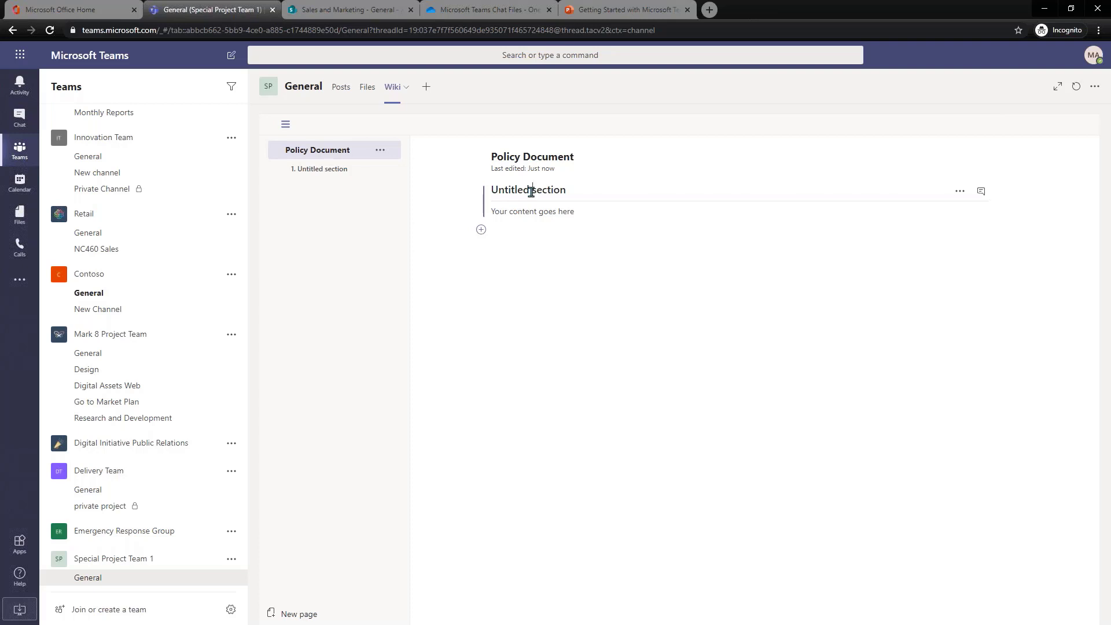
left_click_drag(567, 191, 492, 191)
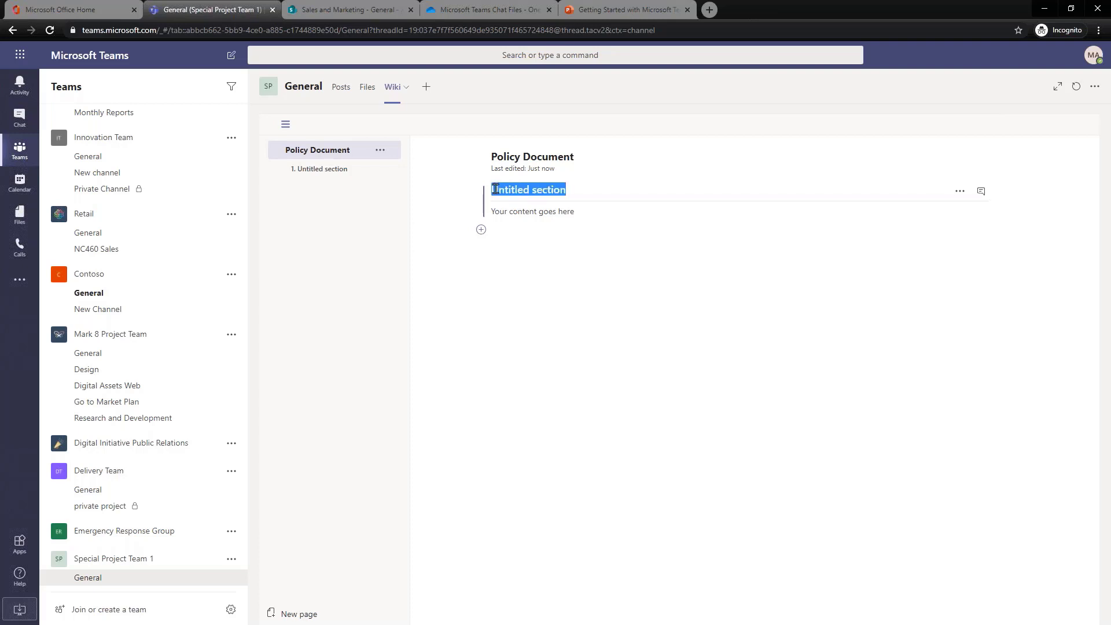
type("section")
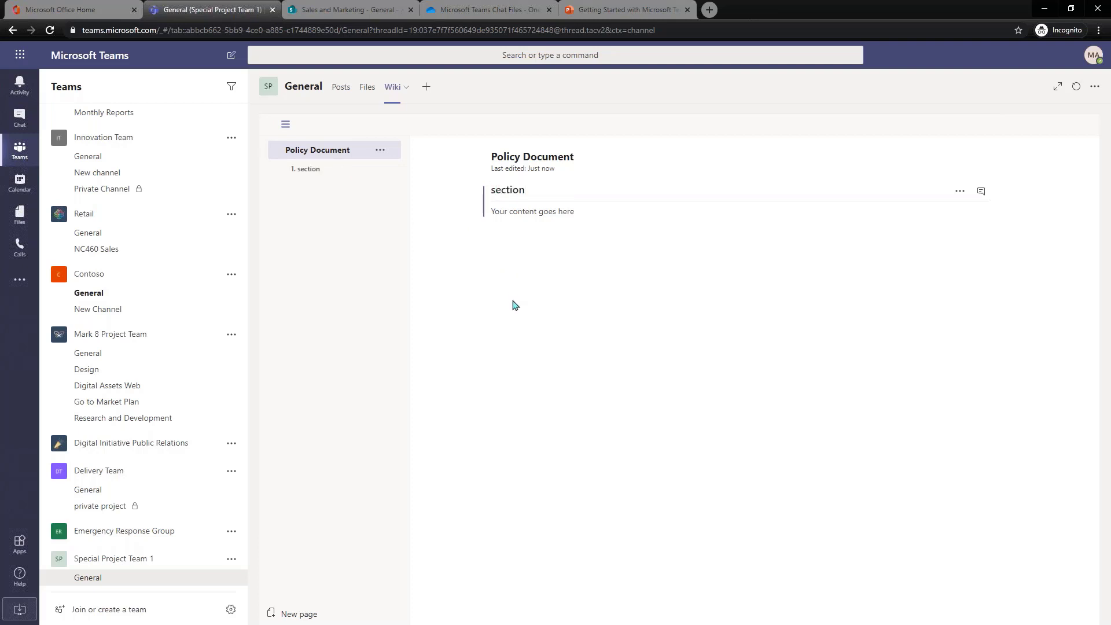
left_click(513, 301)
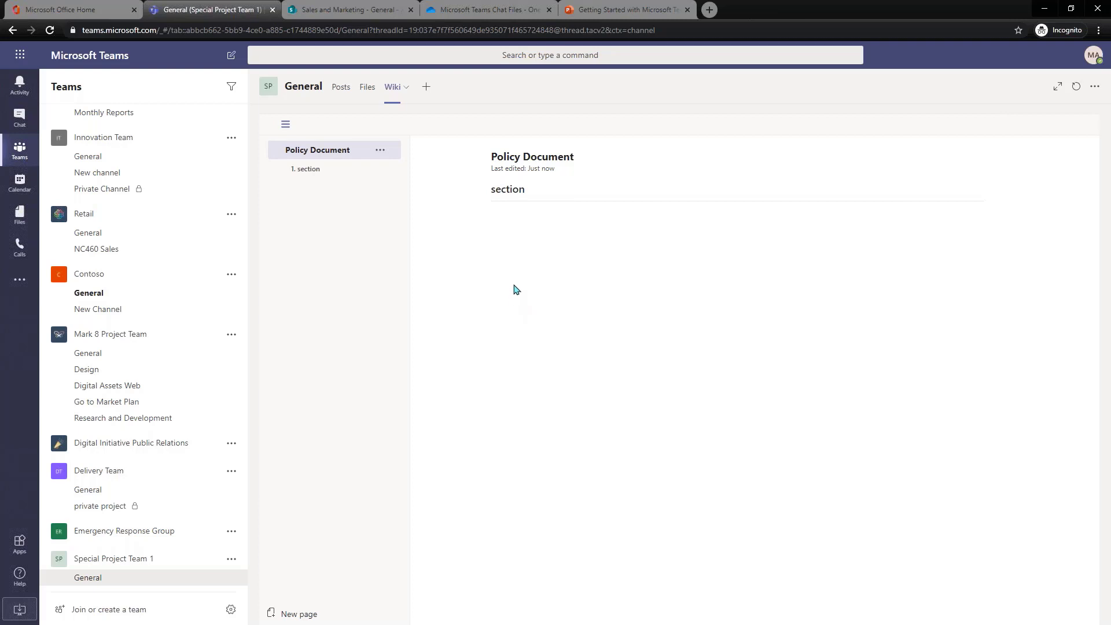
left_click(367, 90)
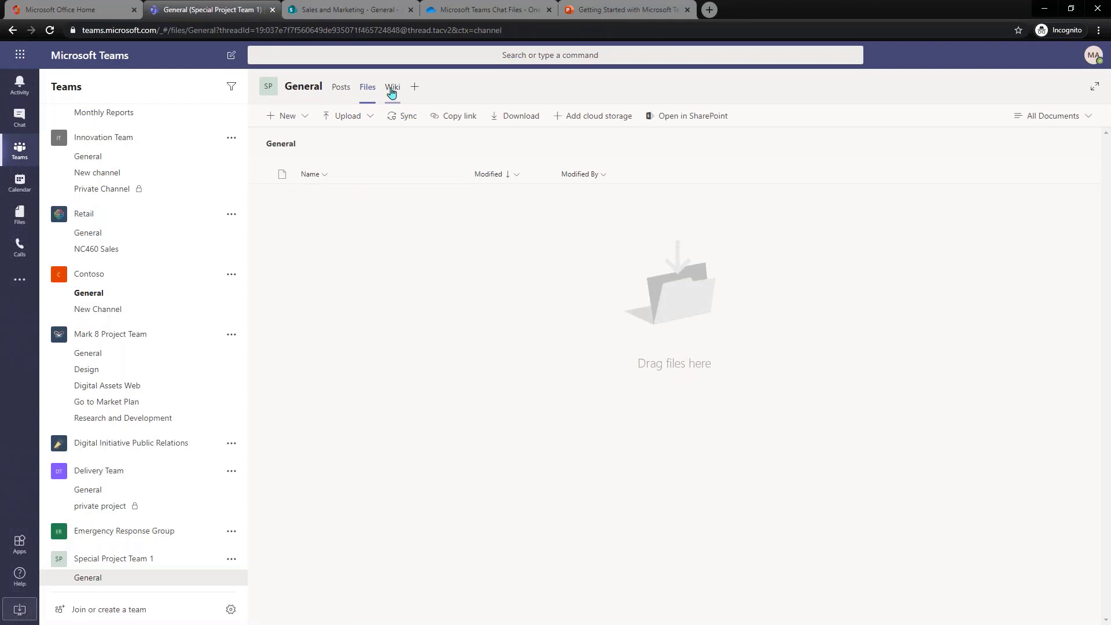
left_click(391, 89)
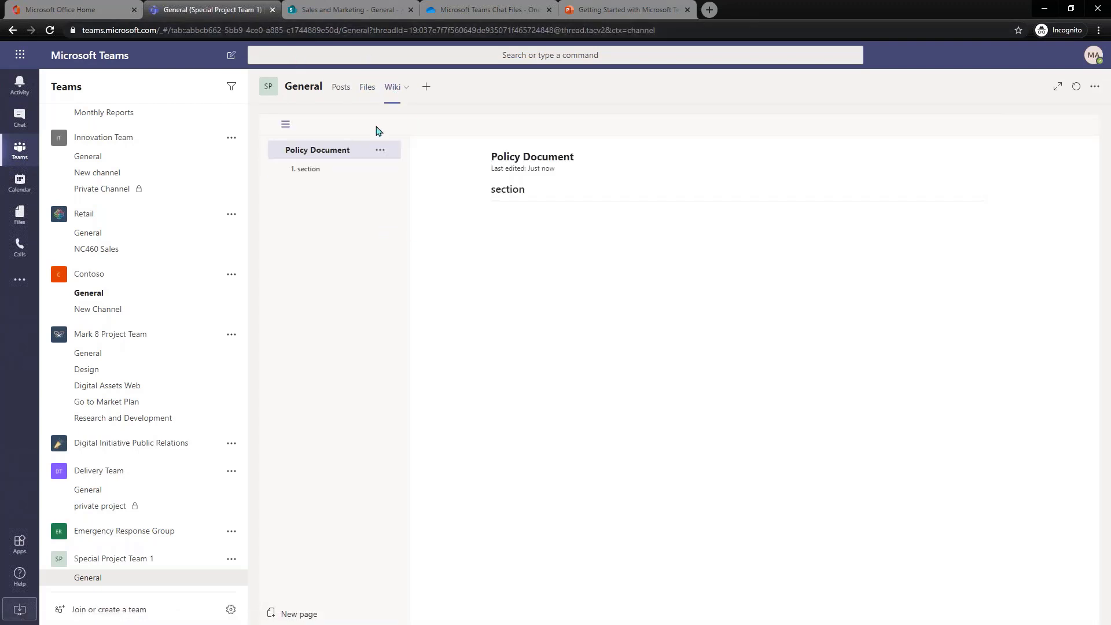
Add a Document Library tab to the General channel, using the Documents library of the Mark 8 Project Team site.
left_click(427, 87)
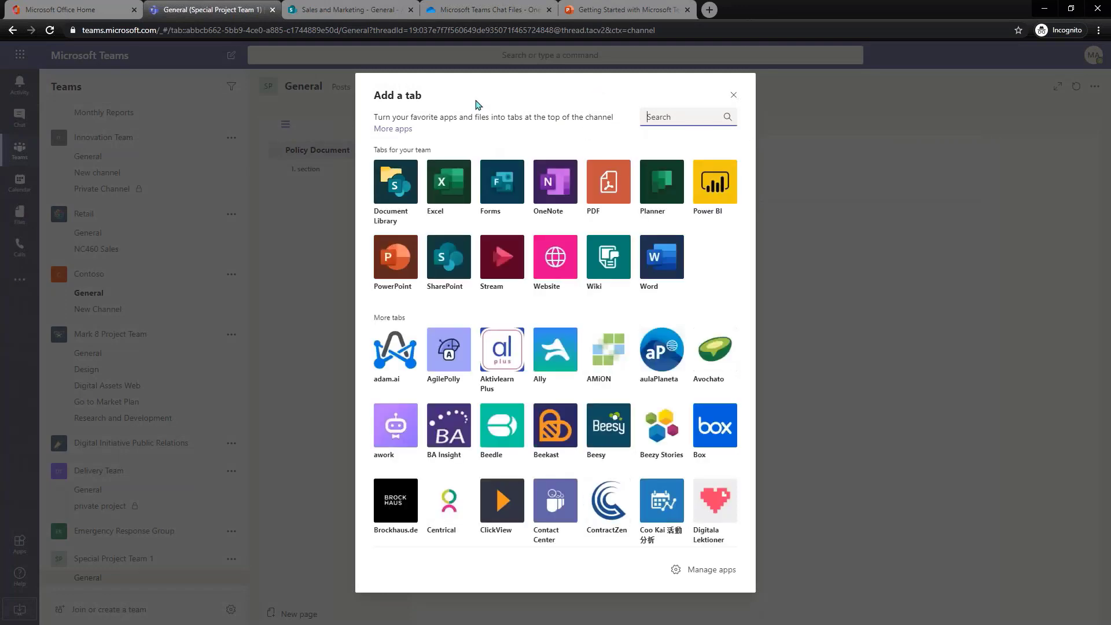
scroll(550, 301, "down", 2)
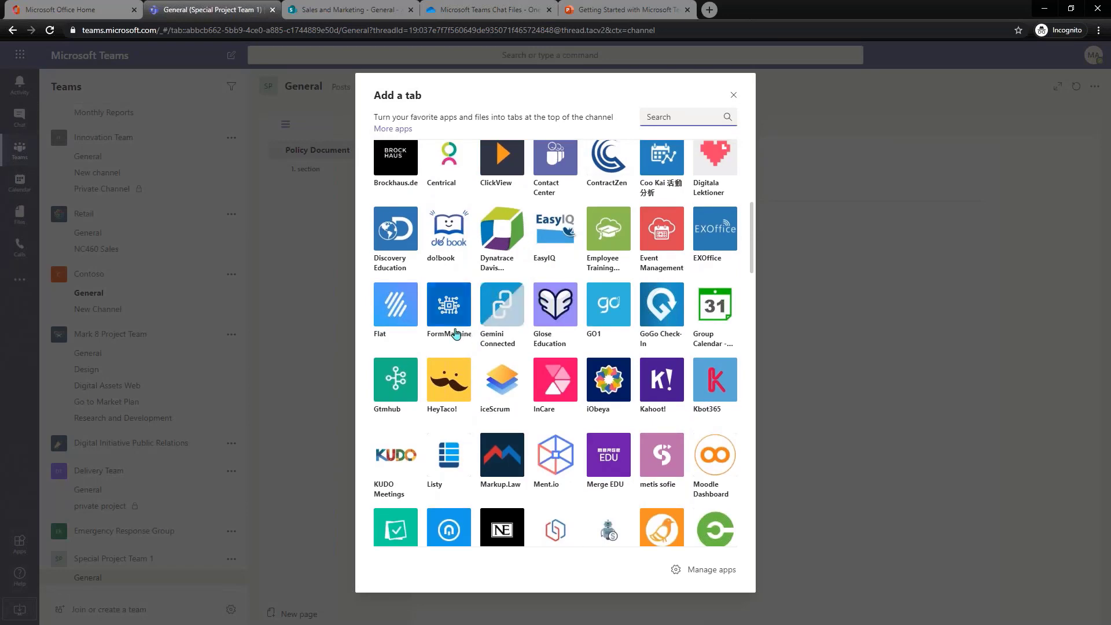
scroll(568, 402, "up", 6)
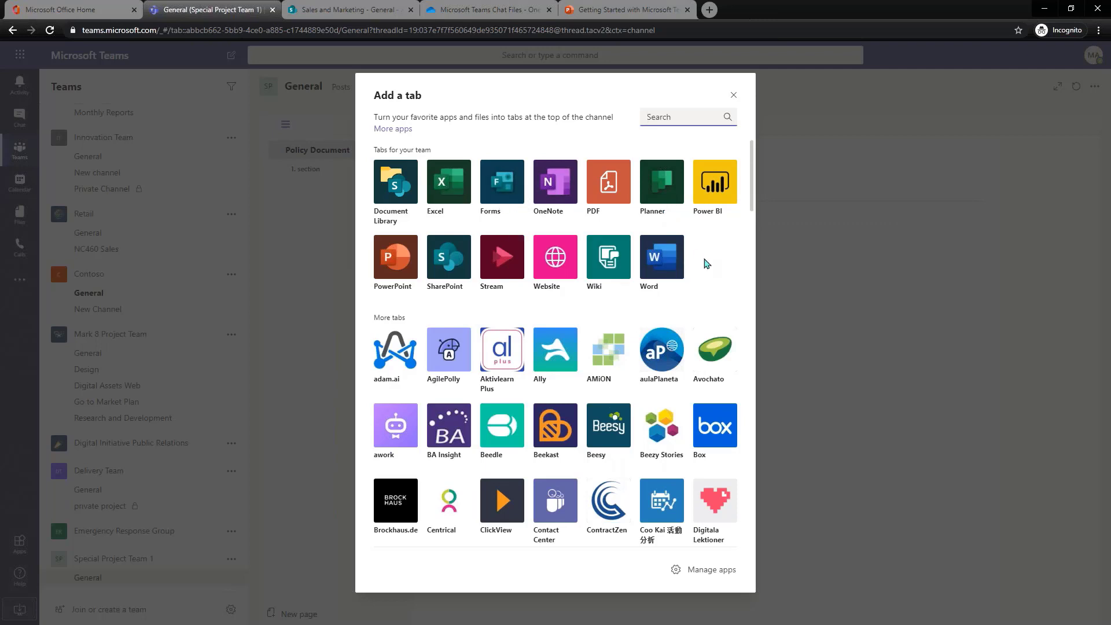
left_click(399, 201)
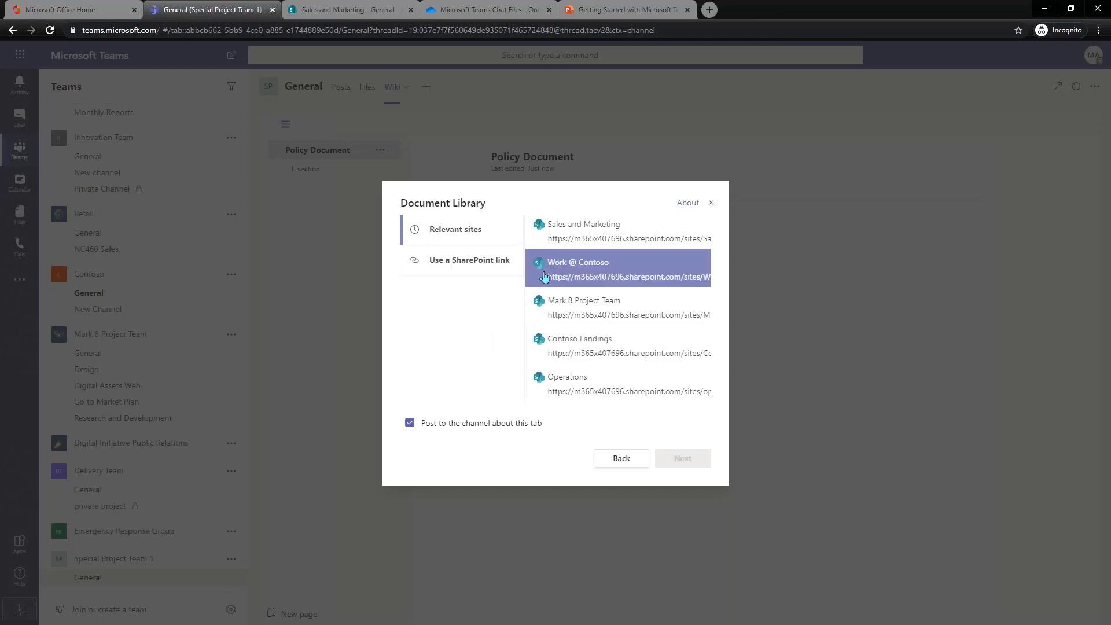
left_click(613, 315)
left_click(683, 458)
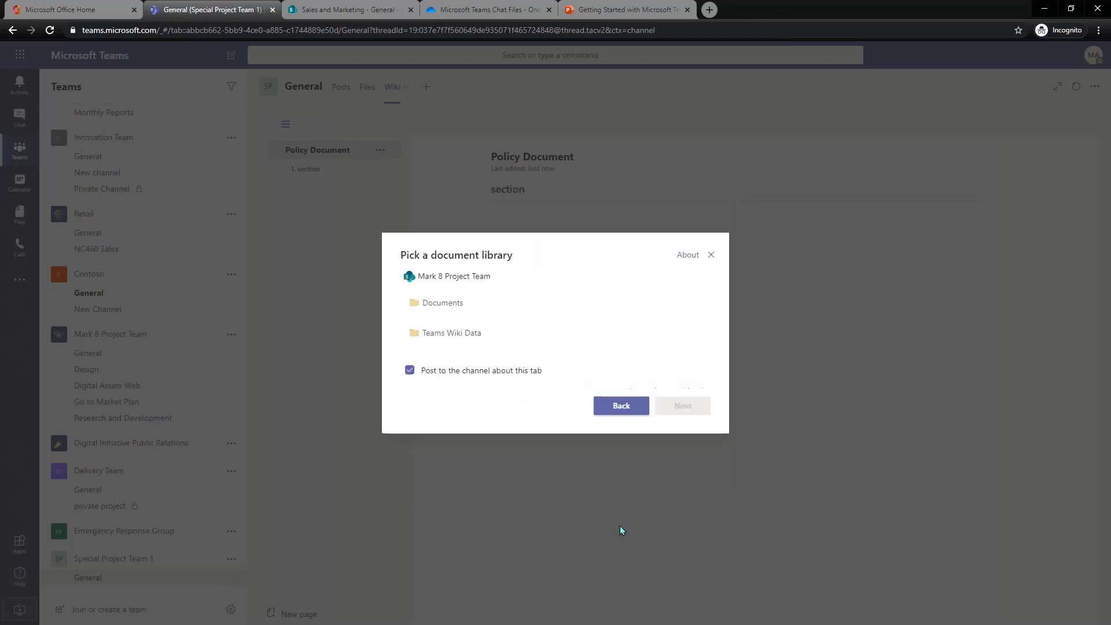
left_click(430, 308)
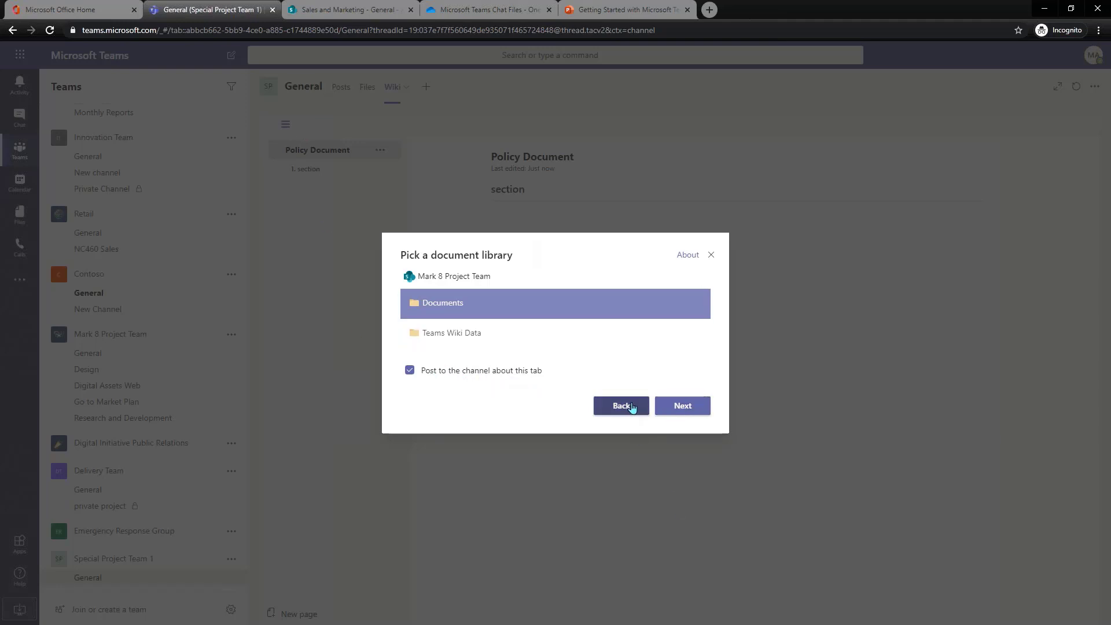
left_click(681, 411)
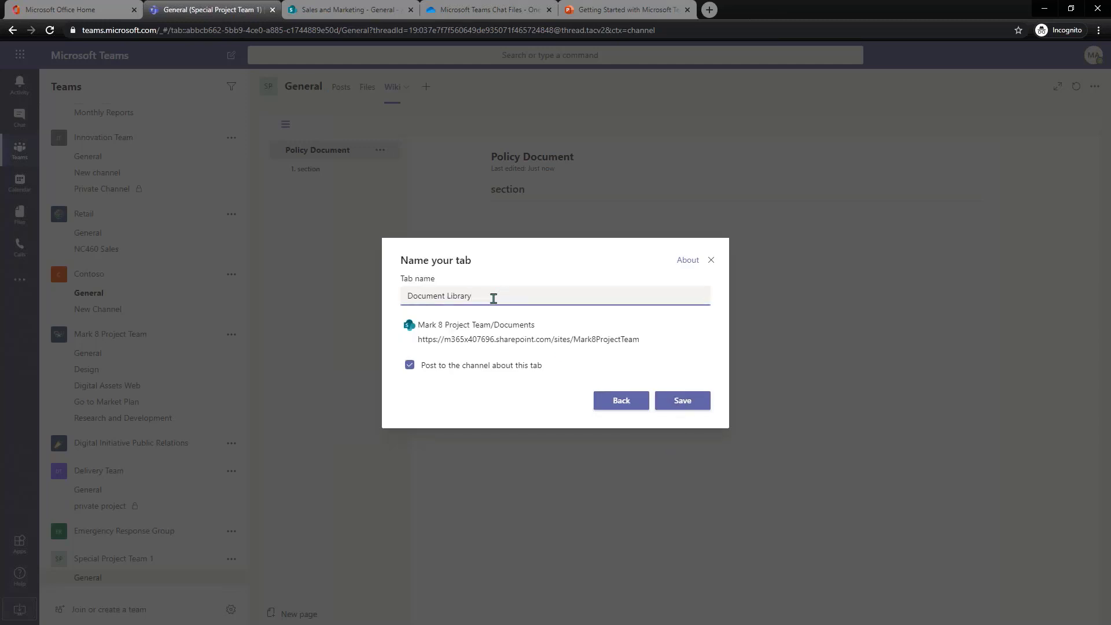
Name the new tab Project 8 Team Documents and save it, keeping the channel post about the tab enabled.
left_click_drag(494, 298, 370, 282)
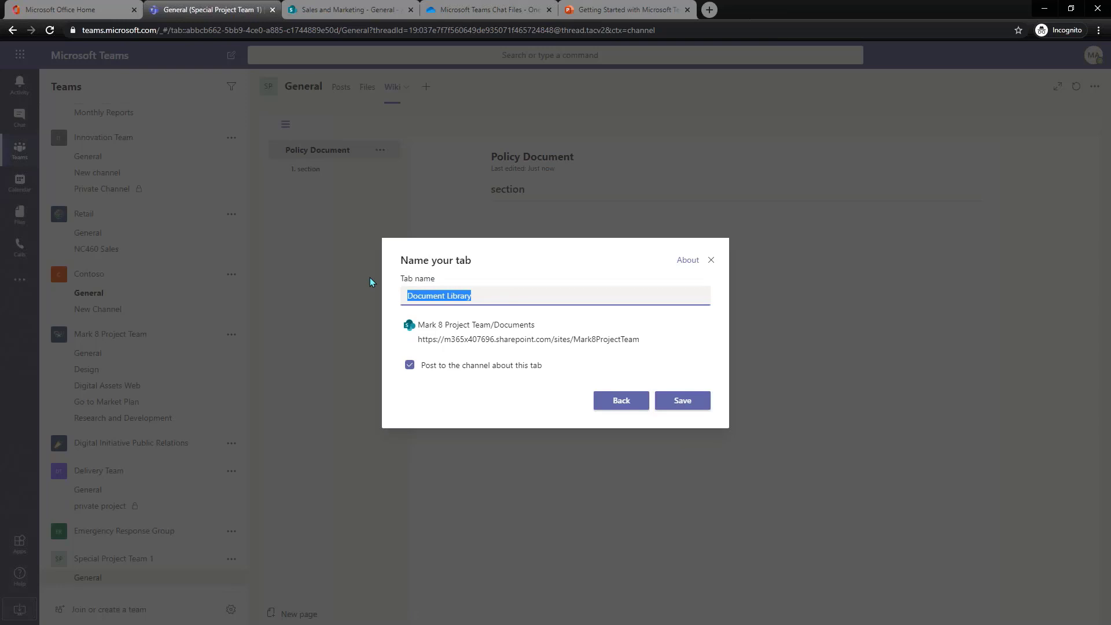
type("Project *")
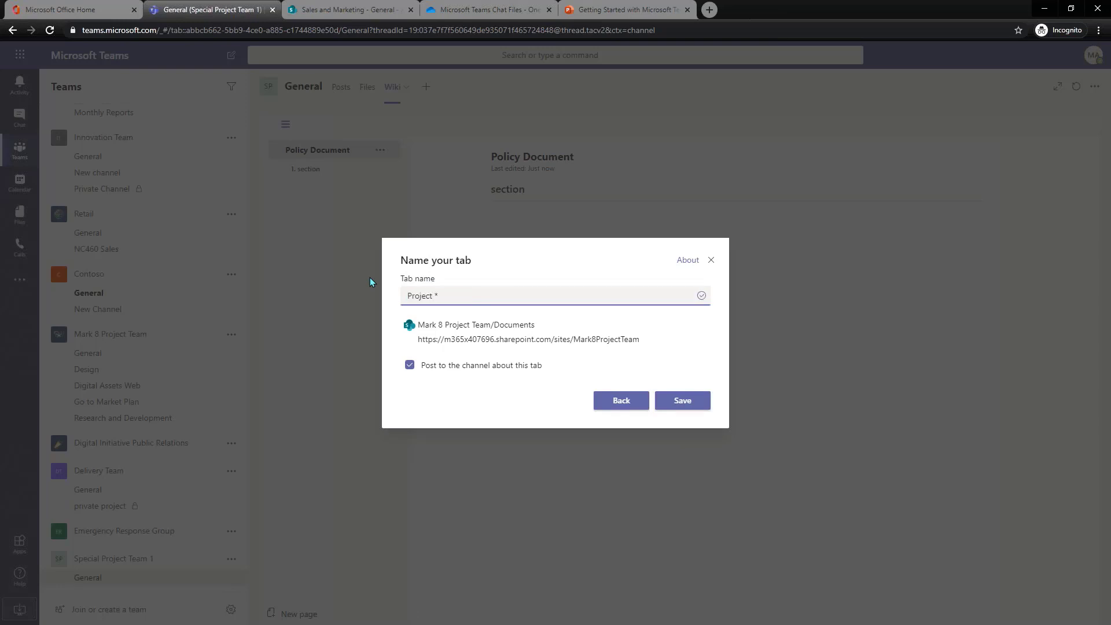
key("BackSpace")
type("8 Team Documents")
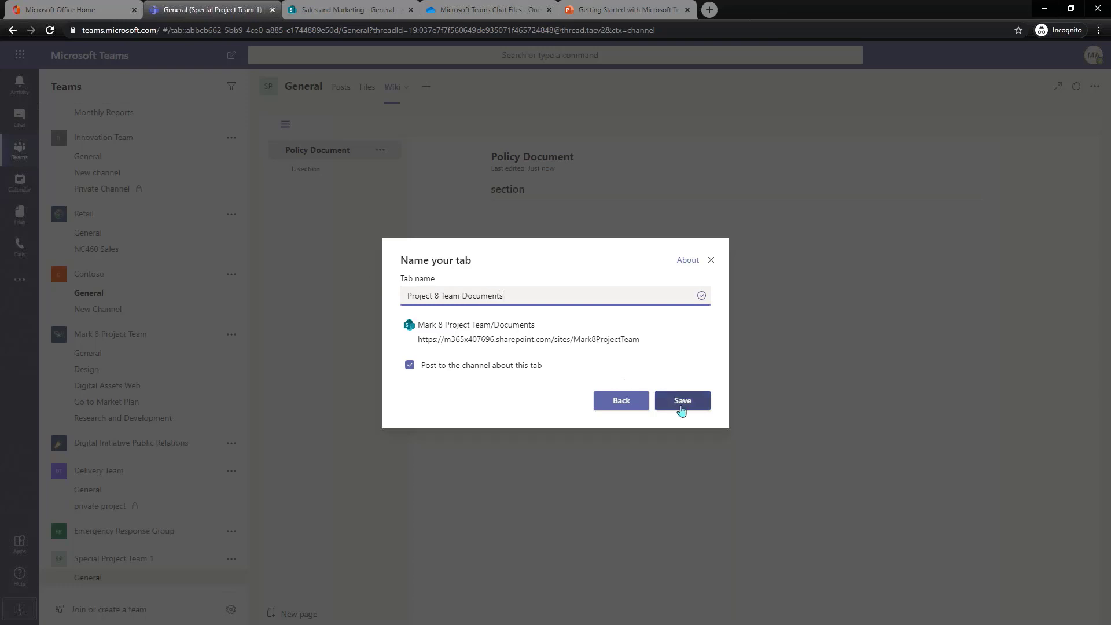
left_click(682, 405)
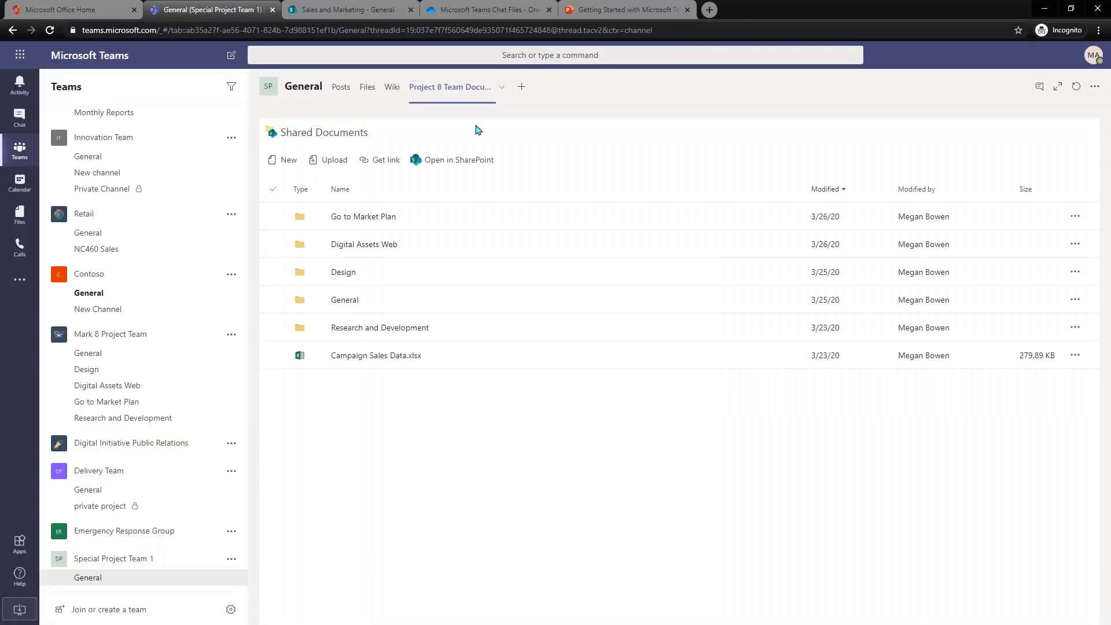
Check the posts in Special Project Team 1's General channel and return to the Project 8 Team Documents tab.
left_click(134, 559)
left_click(135, 575)
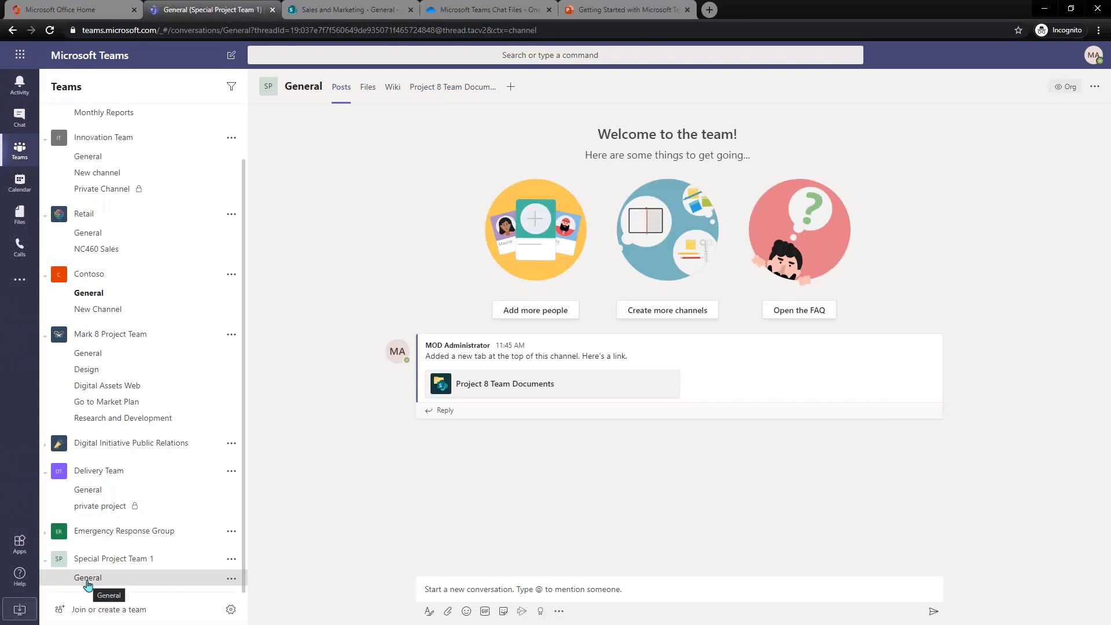
left_click(453, 87)
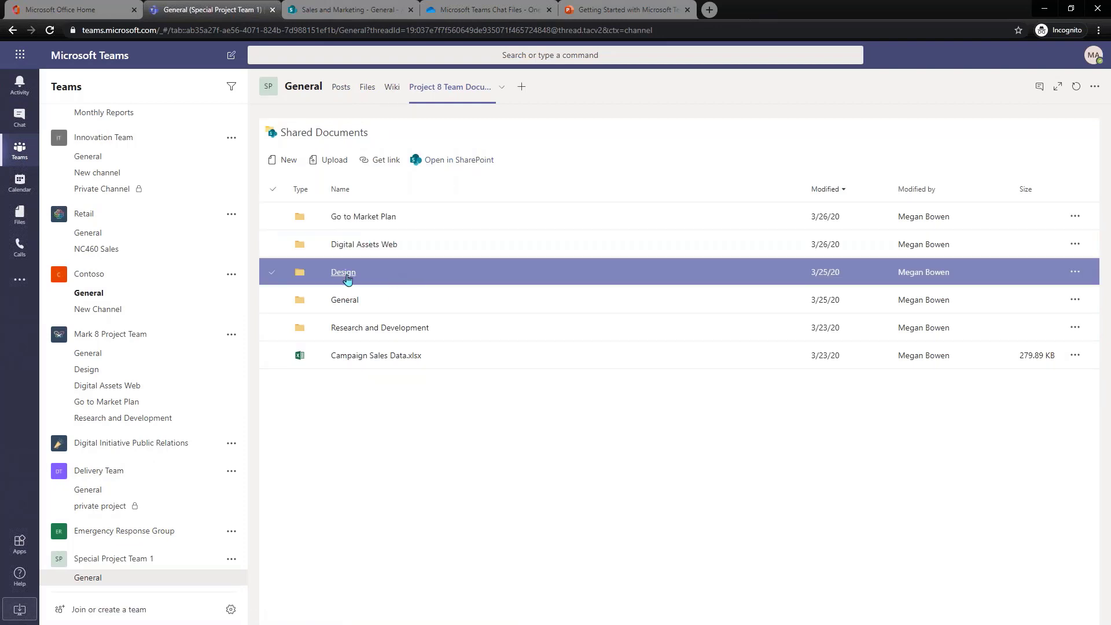
Open the tab's document library in SharePoint and view the Mark 8 Project Team site's home page.
left_click(437, 161)
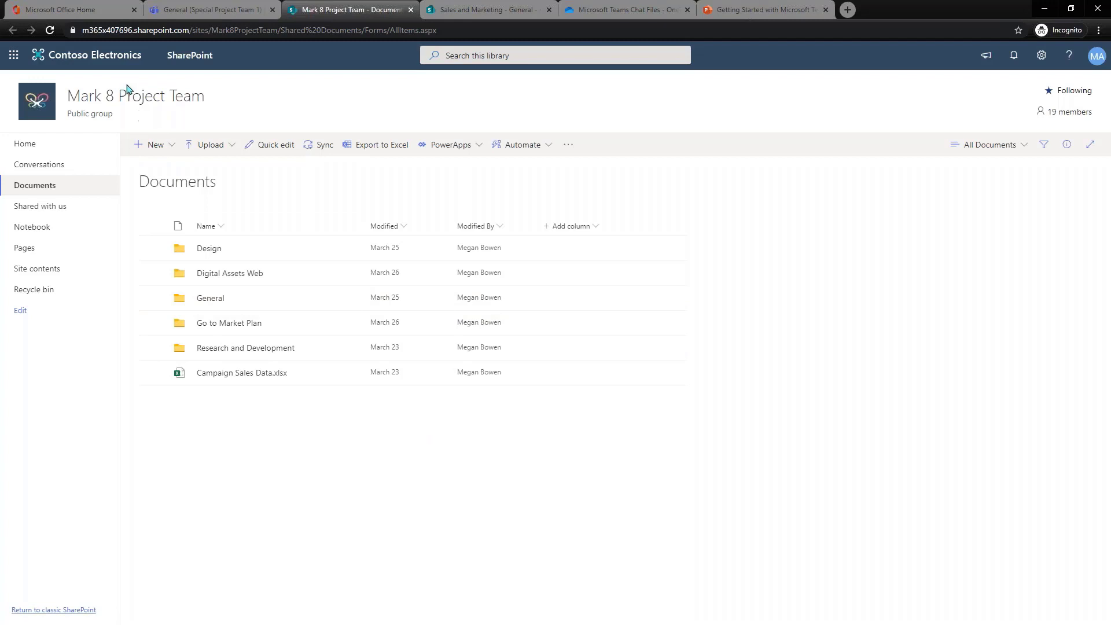
left_click(25, 147)
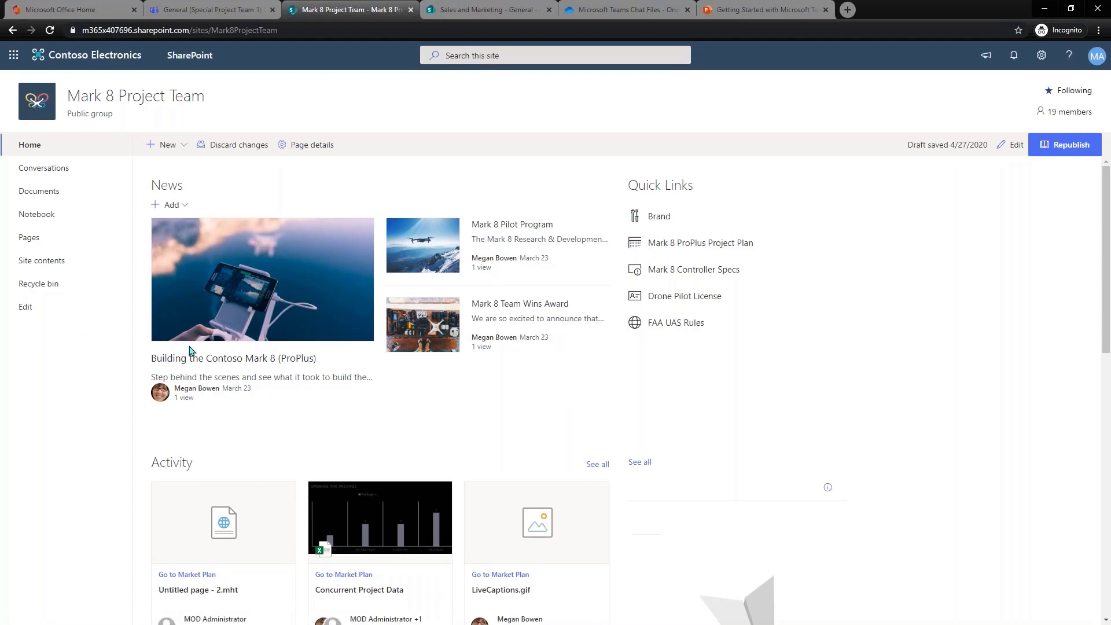
Switch back to Teams and browse the apps that can be added as channel tabs, without adding one.
left_click(241, 9)
left_click(522, 87)
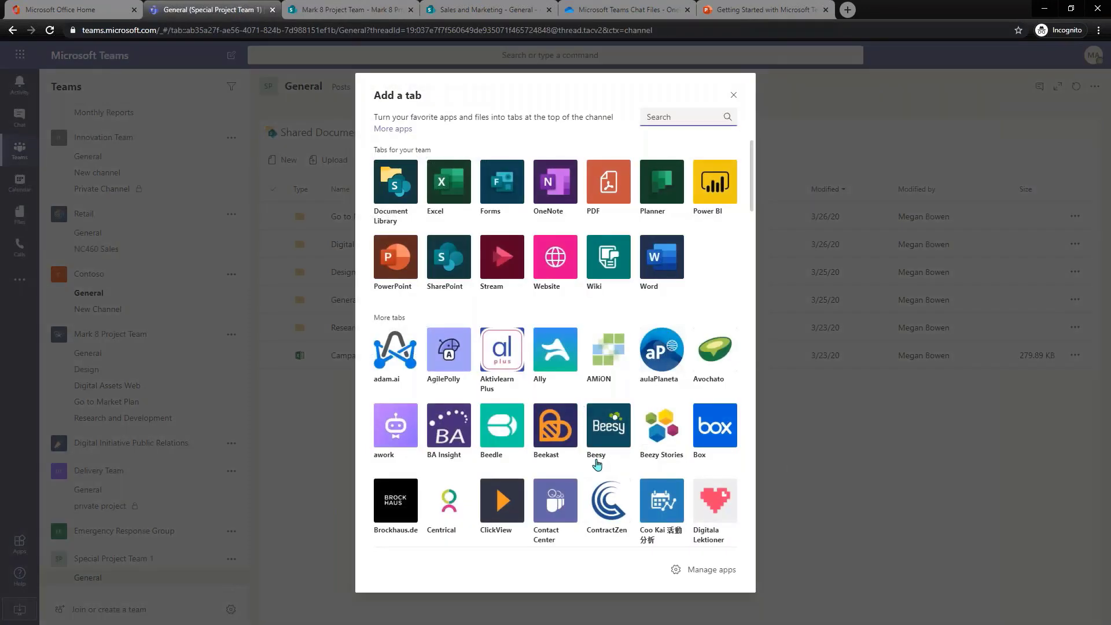
scroll(602, 466, "down", 4)
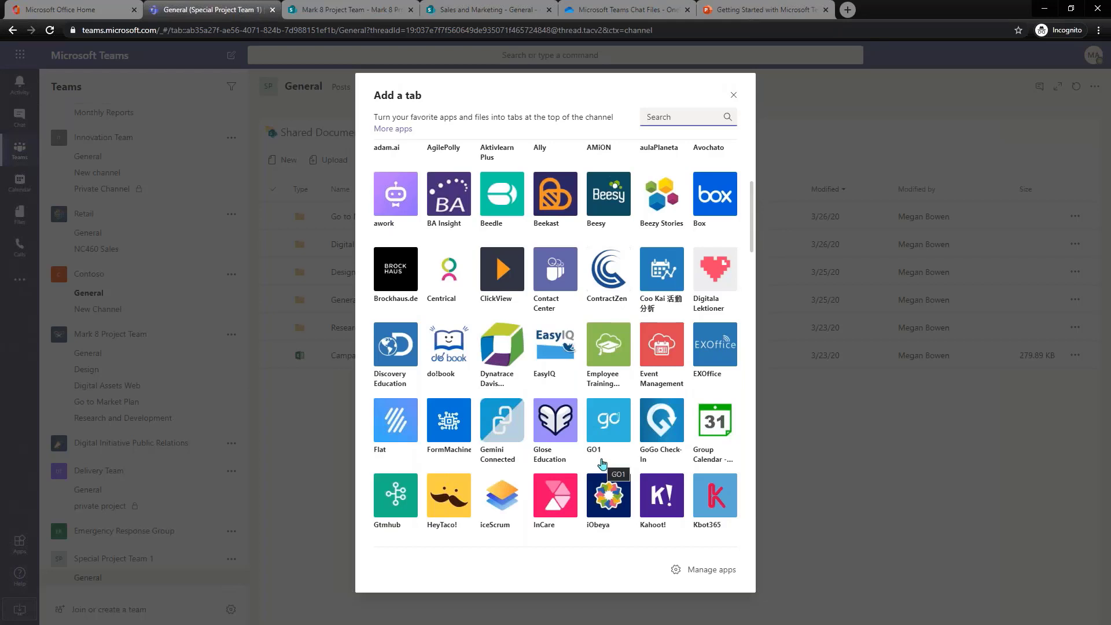
scroll(602, 463, "up", 4)
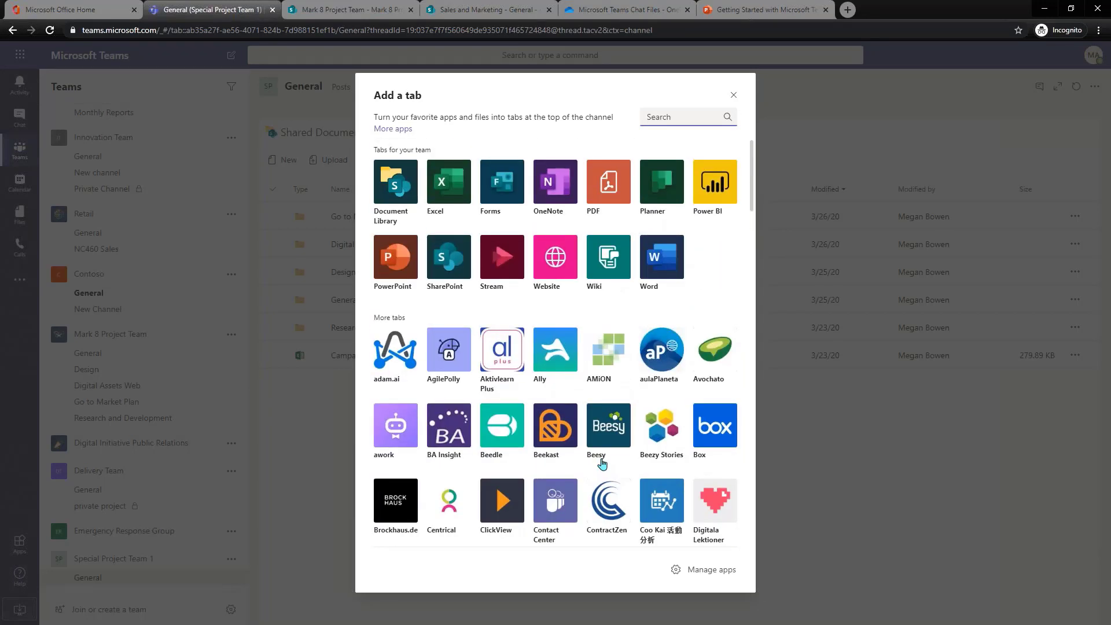
scroll(602, 463, "down", 4)
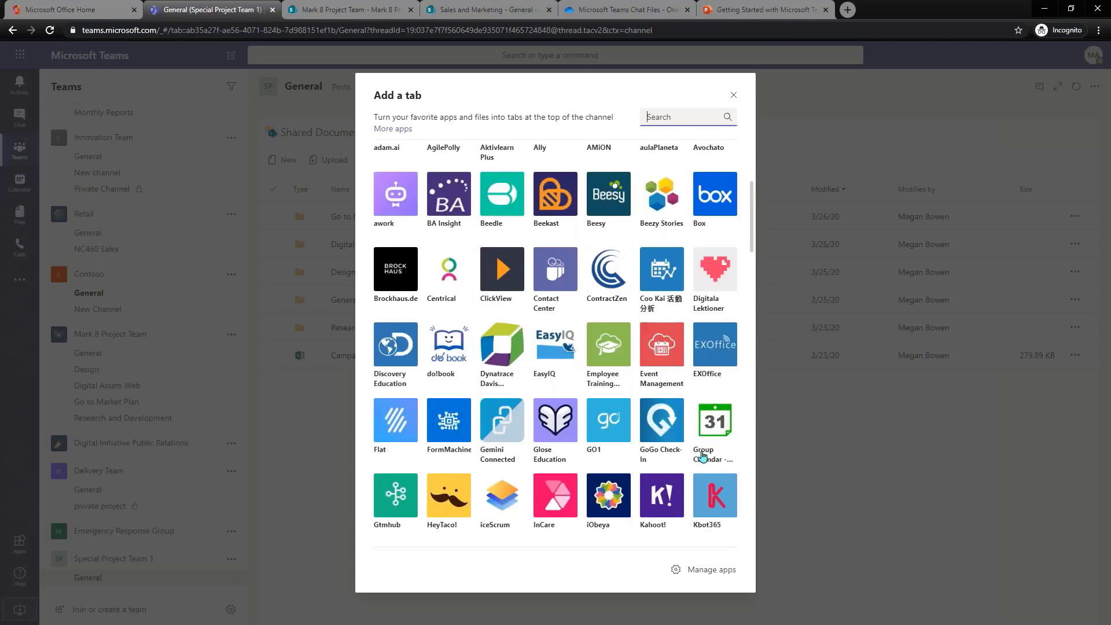
left_click(734, 98)
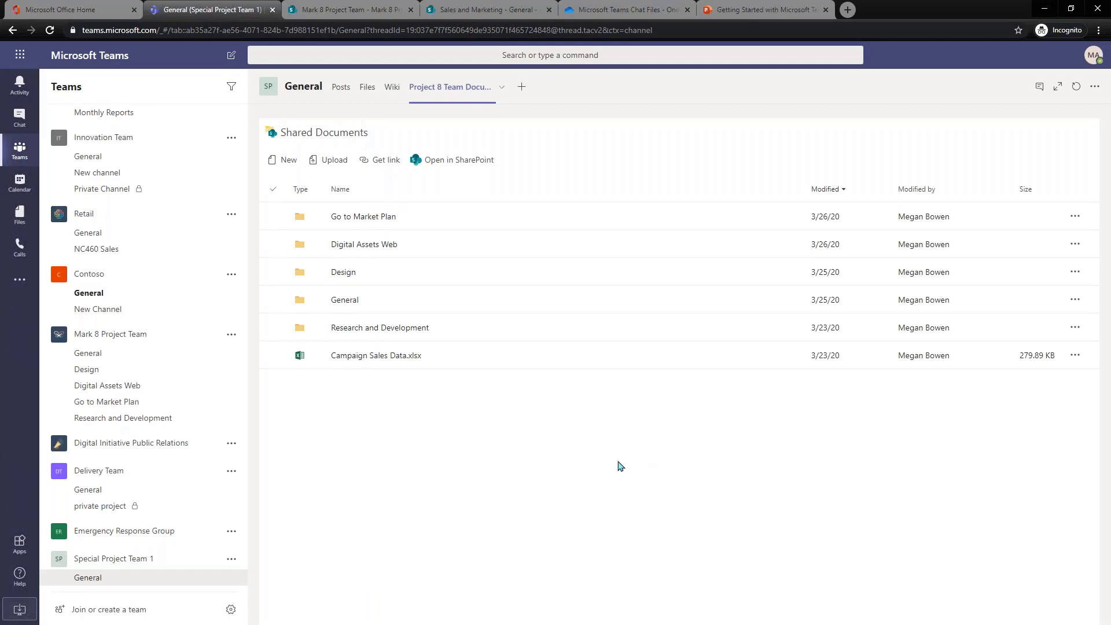
left_click(521, 88)
scroll(546, 281, "down", 15)
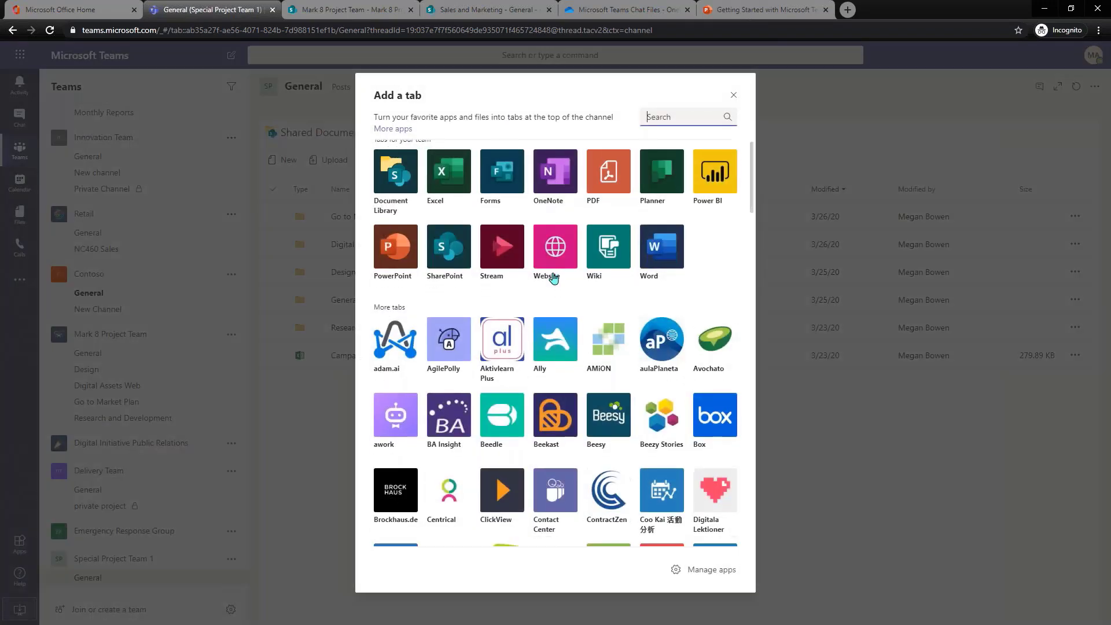
scroll(595, 468, "down", 3)
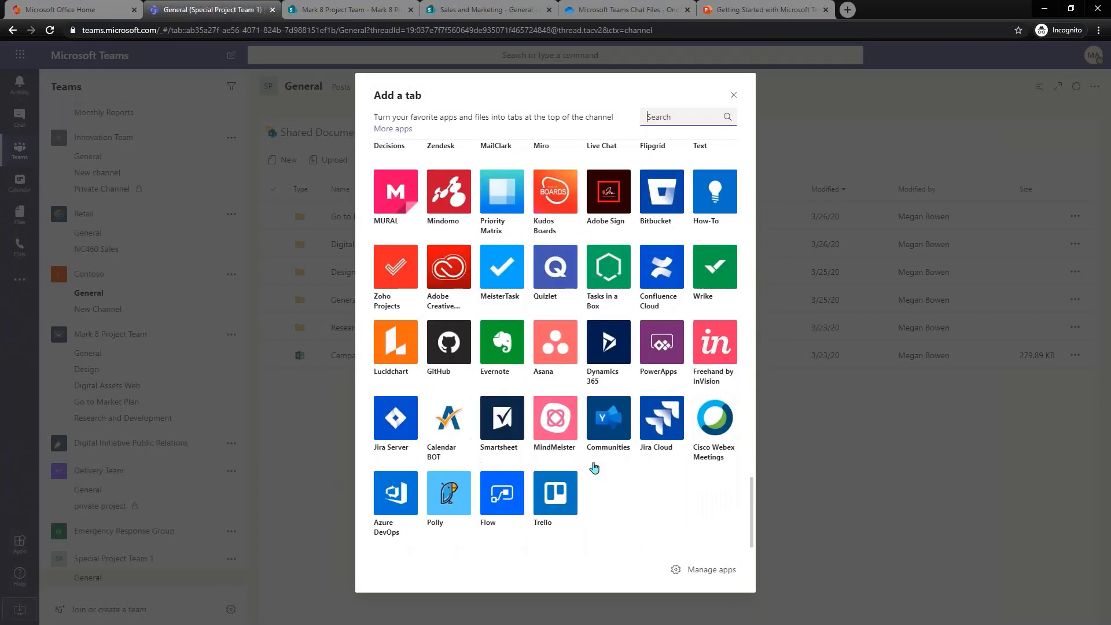
left_click(860, 484)
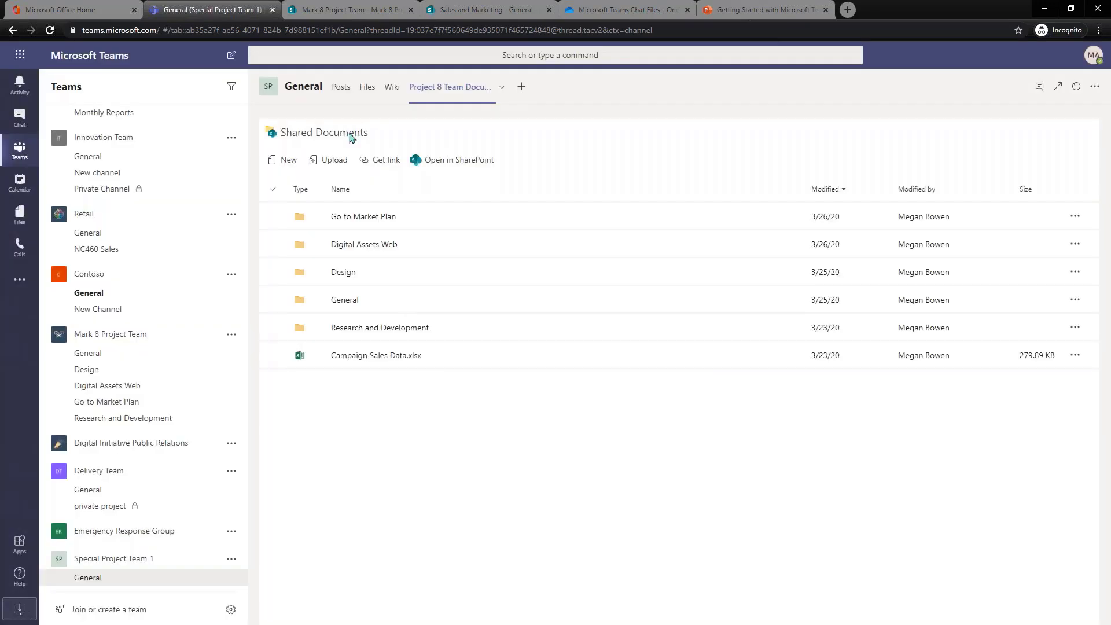
Look through the General channel's wiki and files, ending on its posts.
left_click(393, 88)
left_click(367, 94)
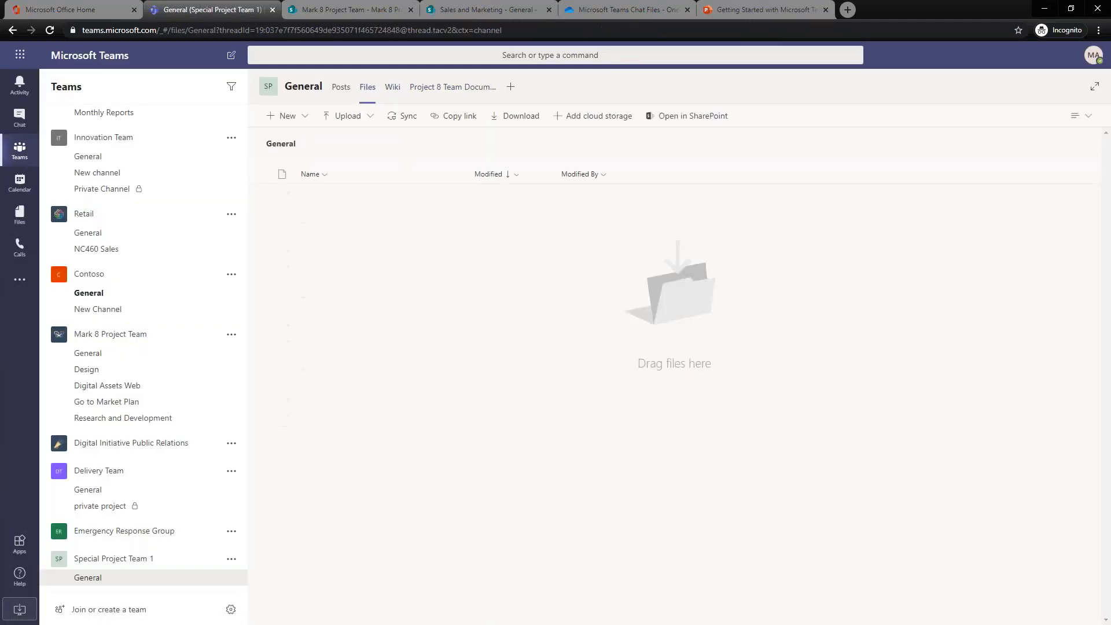
left_click(338, 93)
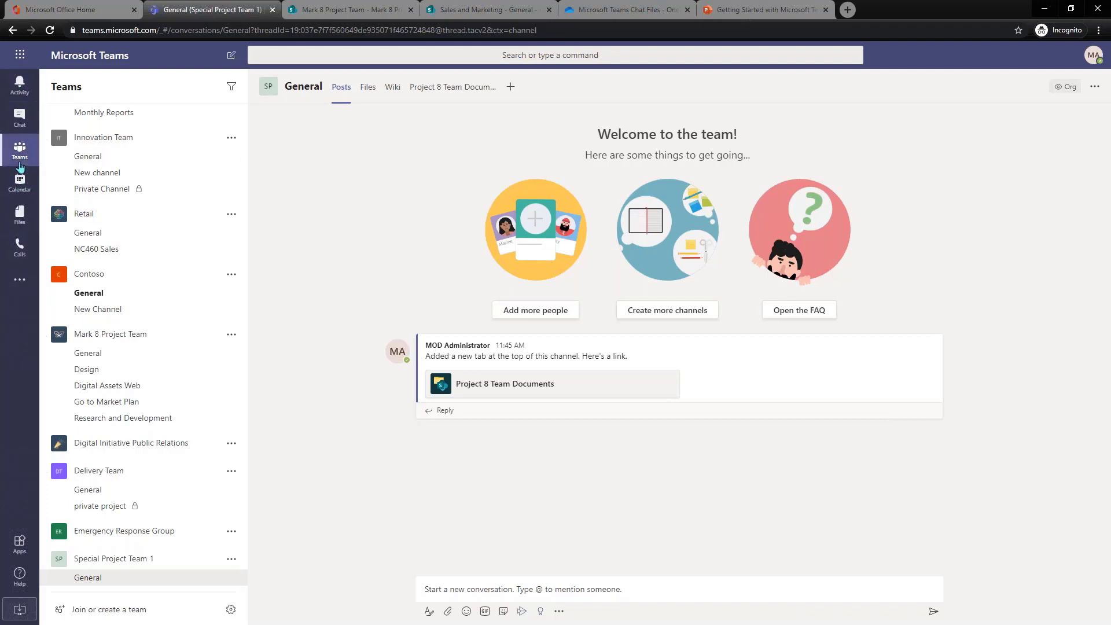
Open the most recent one-to-one chat and view its messages and call options.
left_click(19, 121)
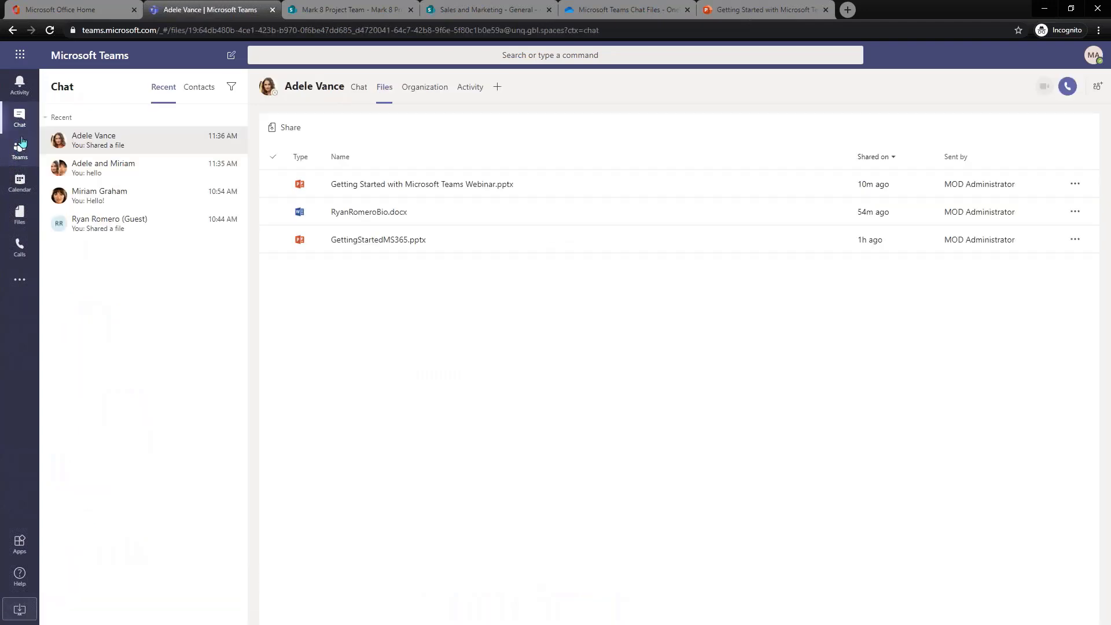
left_click(94, 146)
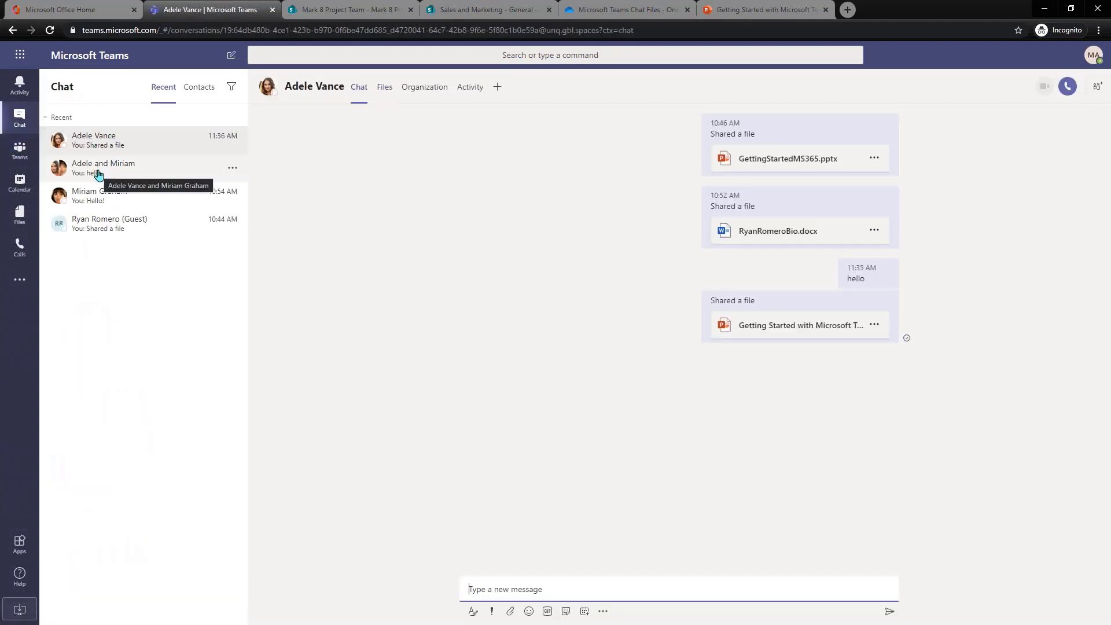
left_click(1069, 88)
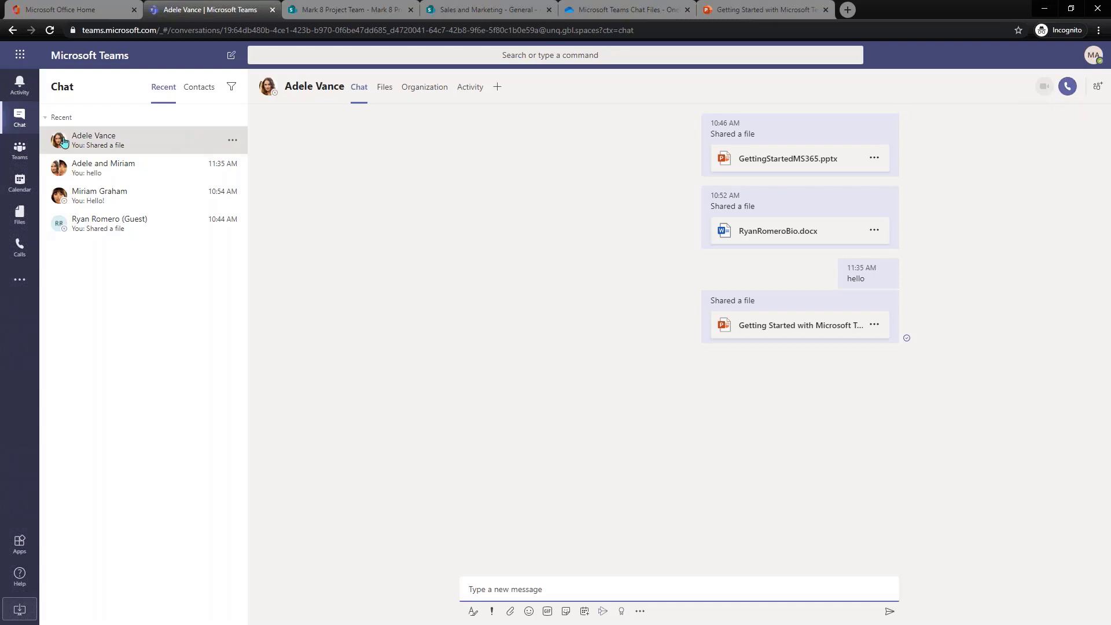
Look through the Retail team's General channel, including its files, Retail Display Kickoff page, posts and channel options.
left_click(19, 151)
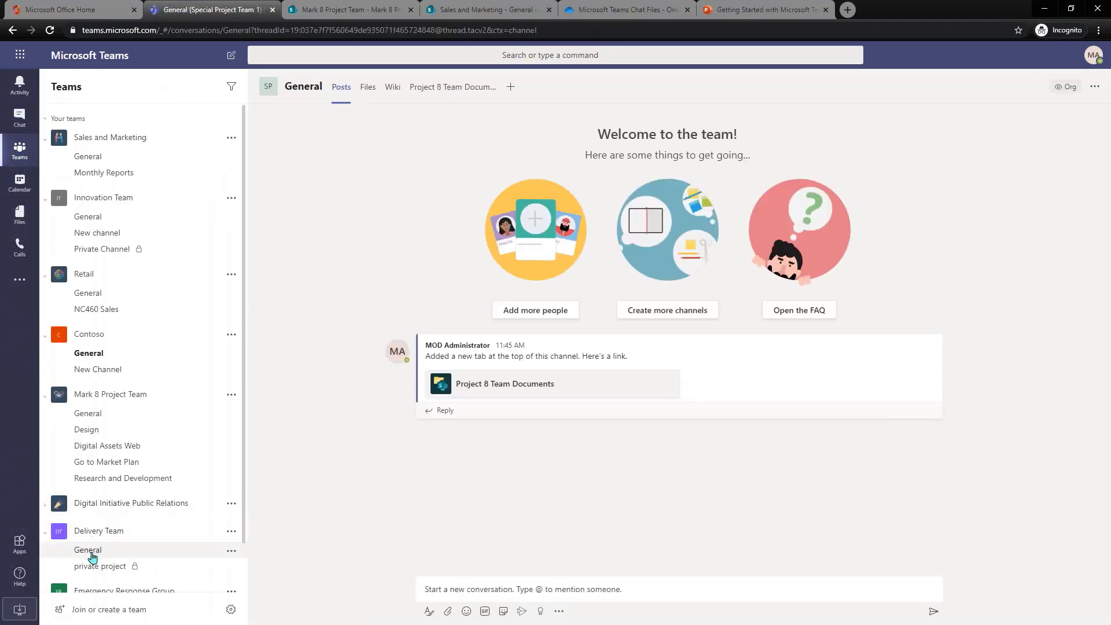
scroll(92, 556, "down", 2)
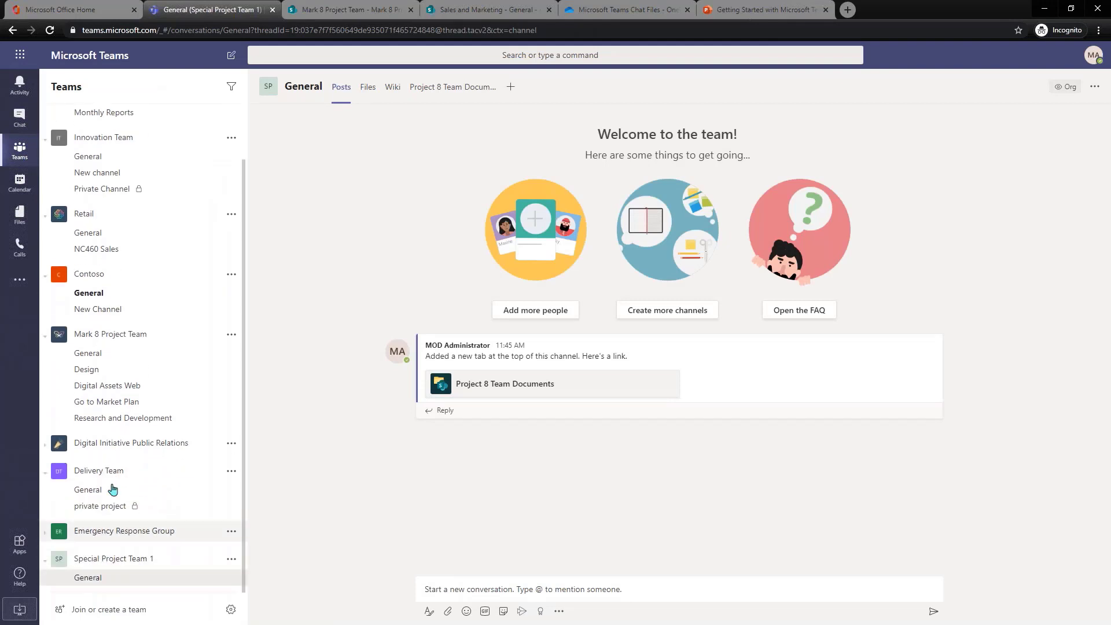
left_click(96, 237)
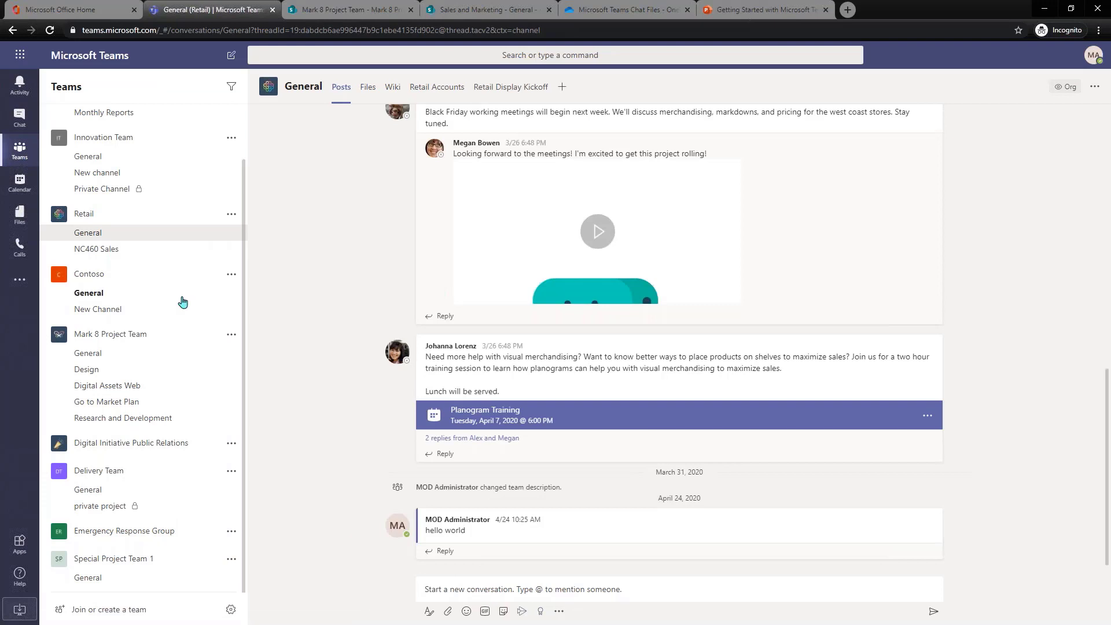
scroll(168, 272, "up", 1)
scroll(168, 272, "up", 2)
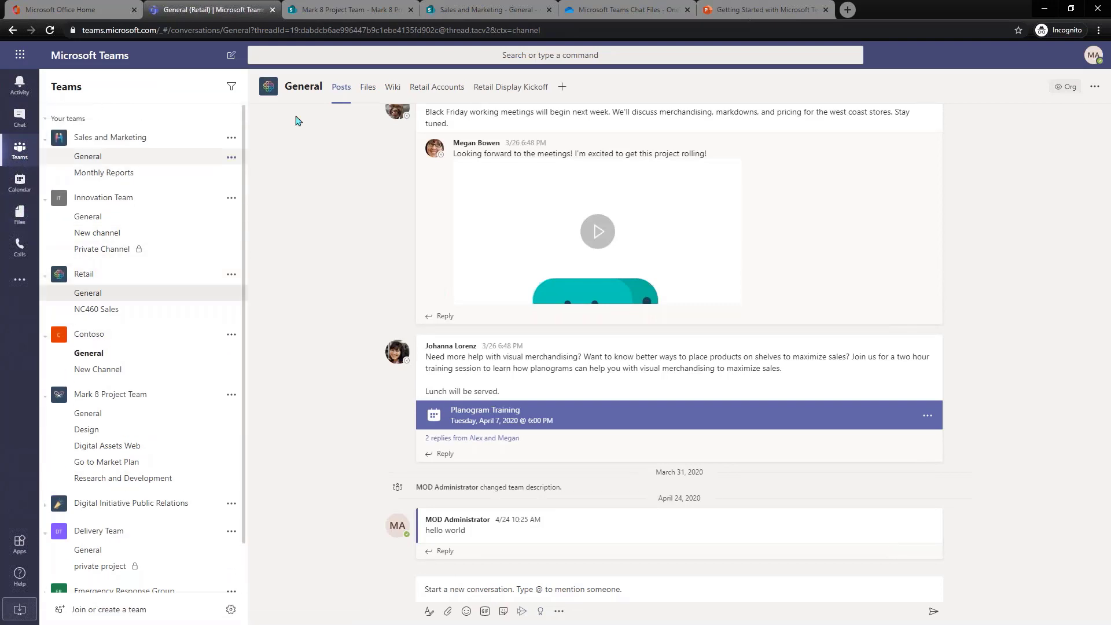
left_click(367, 87)
left_click(526, 88)
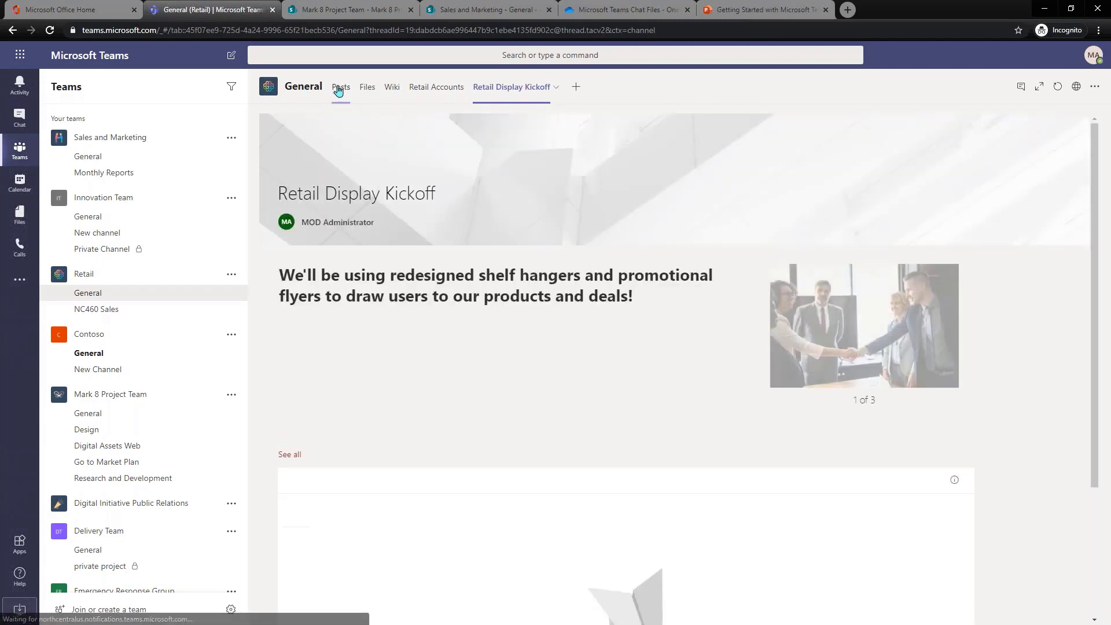
left_click(338, 87)
left_click(1095, 88)
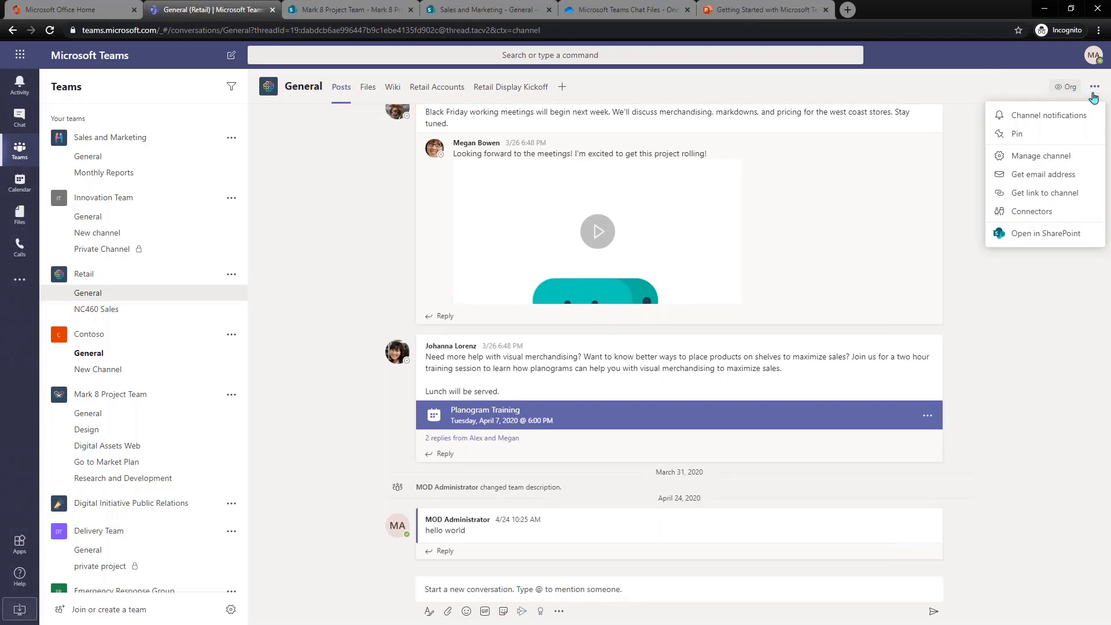
Start a new meeting from the calendar and view its Scheduling Assistant before returning to the meeting details.
left_click(19, 183)
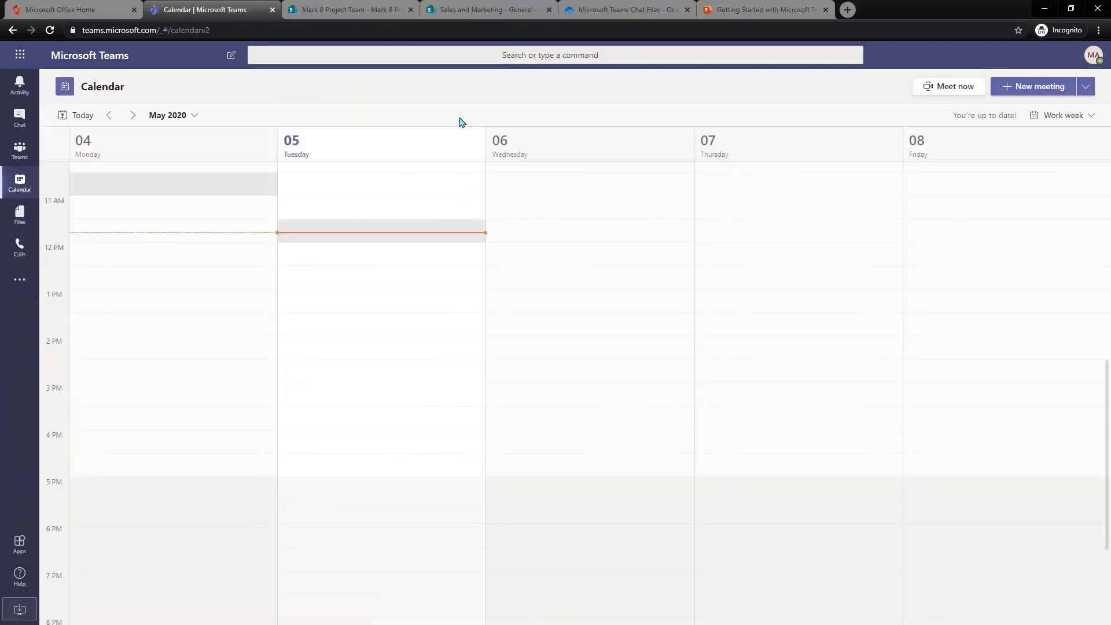
left_click(1014, 94)
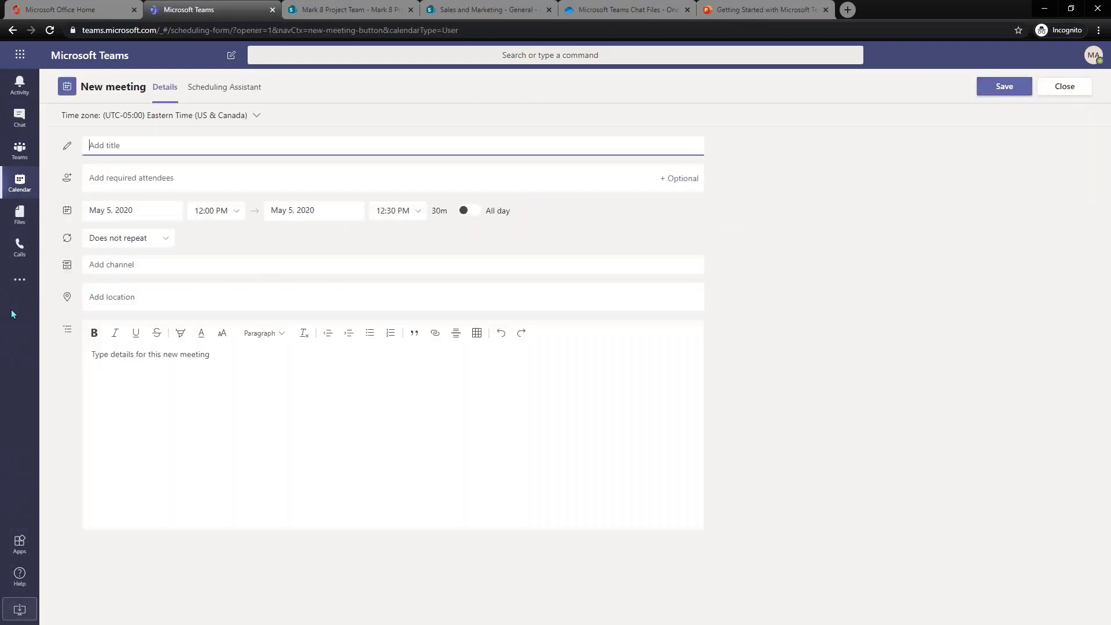
left_click(207, 99)
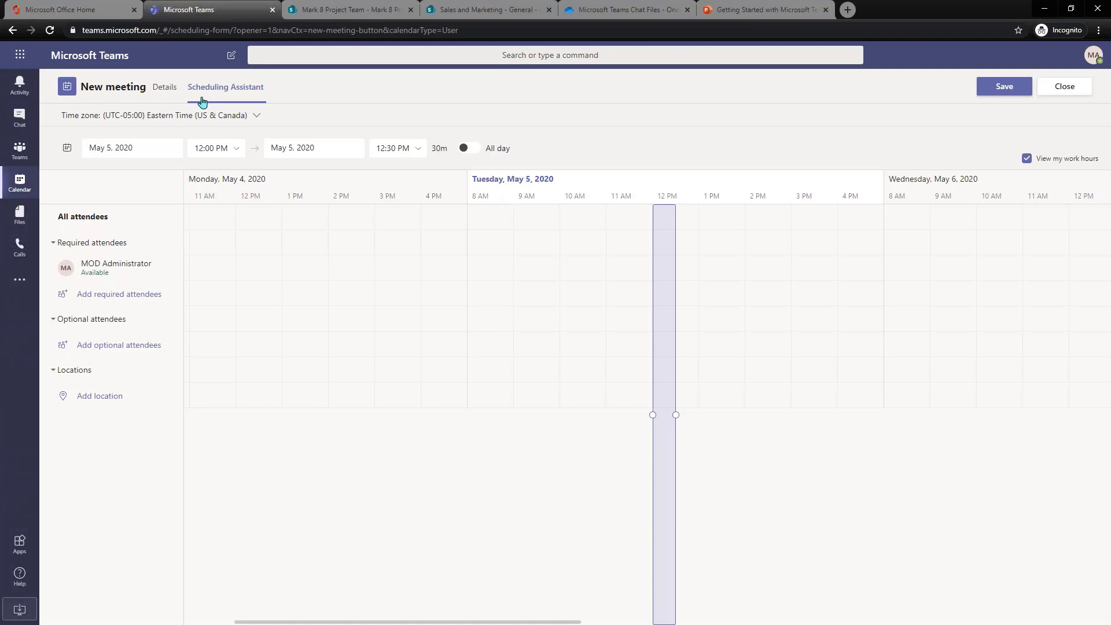
left_click(165, 100)
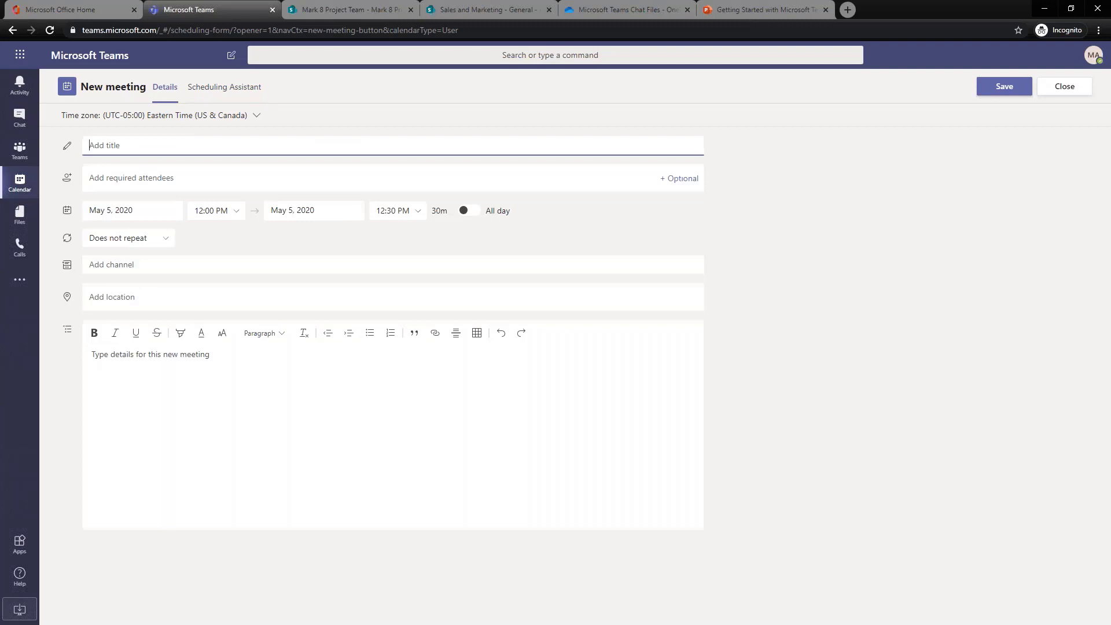
Add a colleague as a required attendee of the new meeting by searching for their name.
left_click(162, 184)
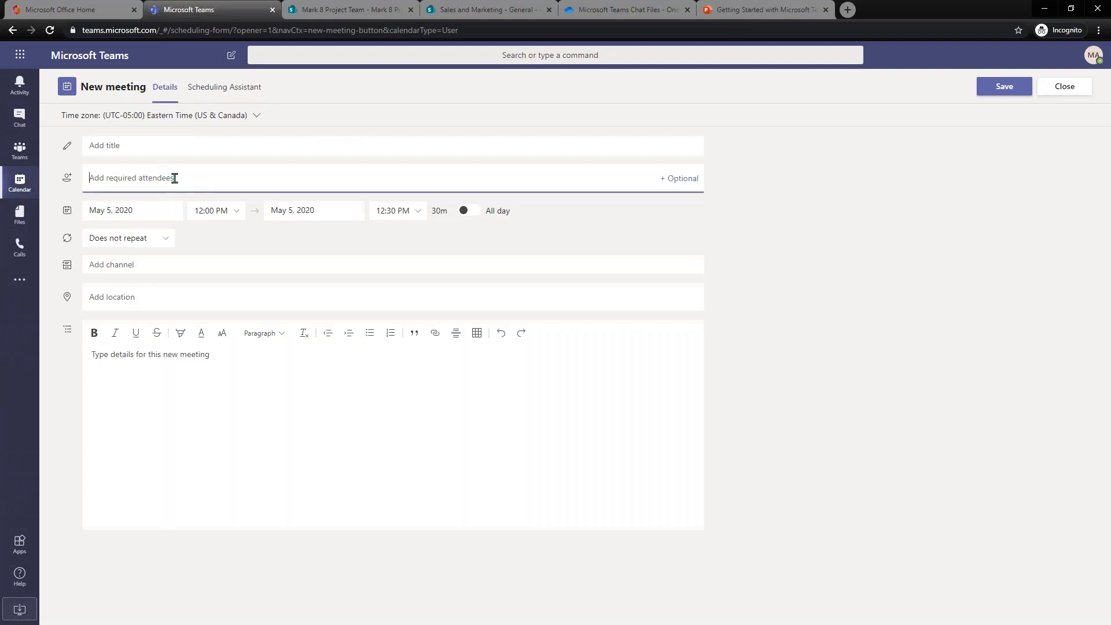
type("ade")
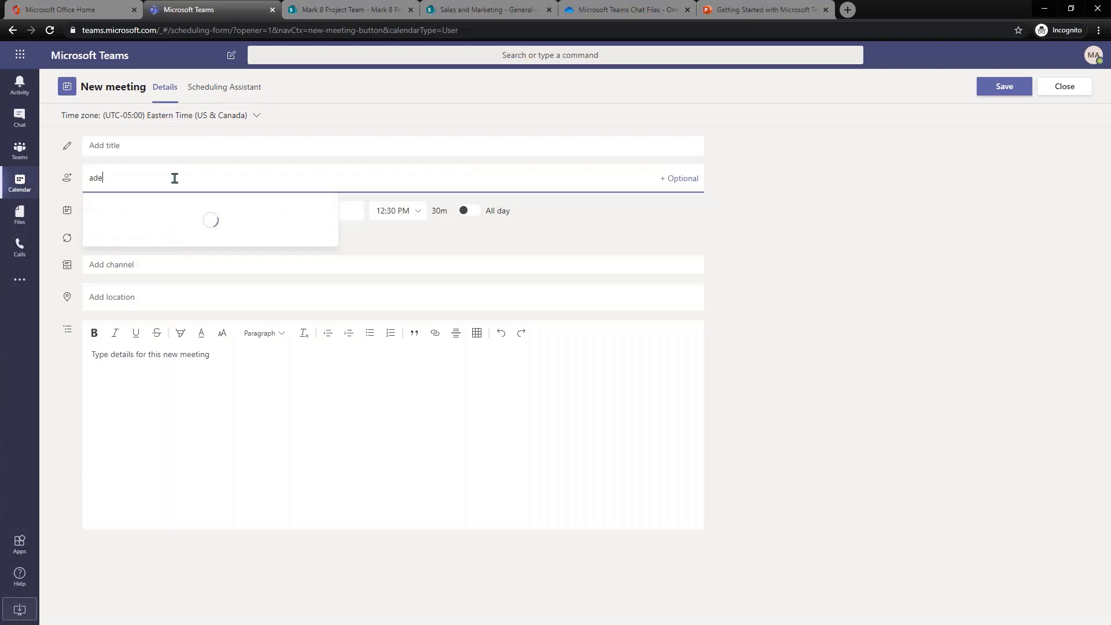
left_click(231, 216)
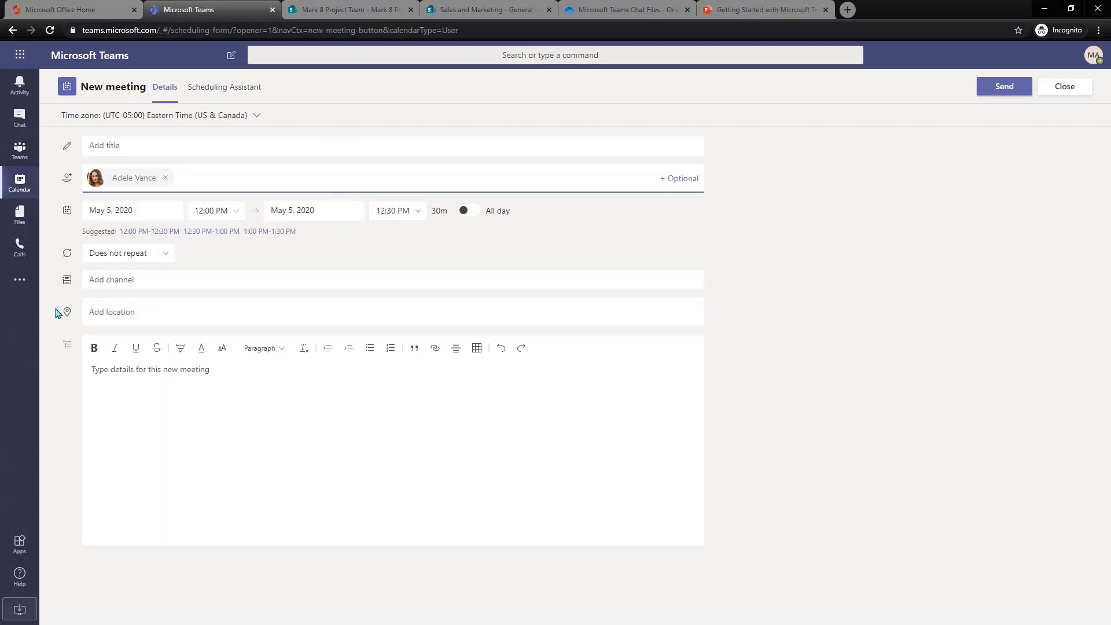
Browse the teams available for the new meeting and assign it to the General channel of Digital Initiative Public Relations.
left_click(177, 284)
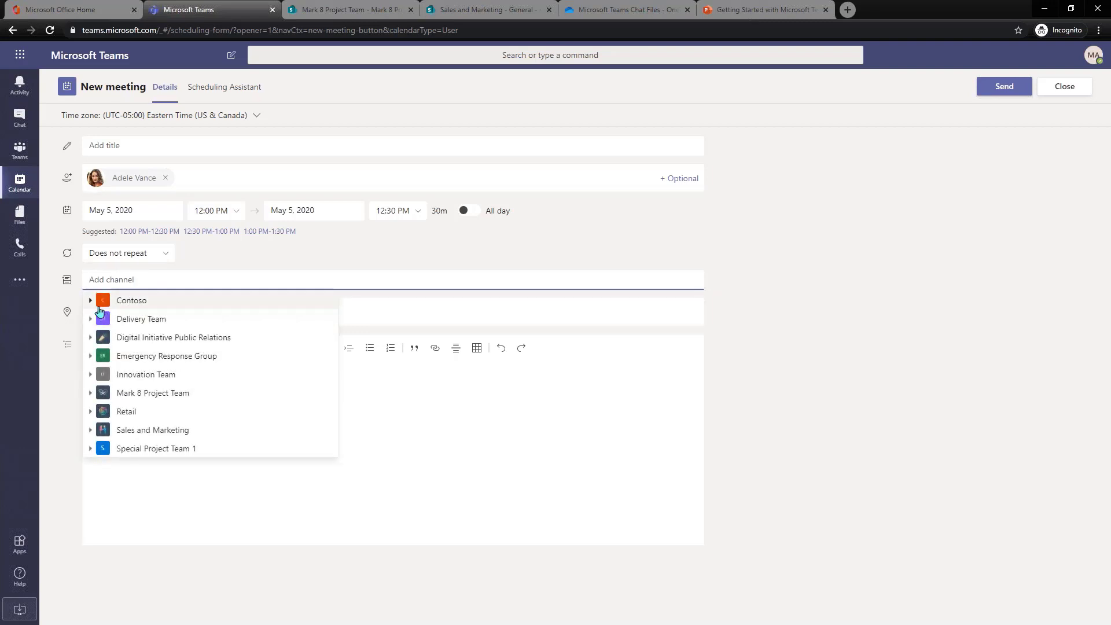
left_click(91, 300)
left_click(91, 352)
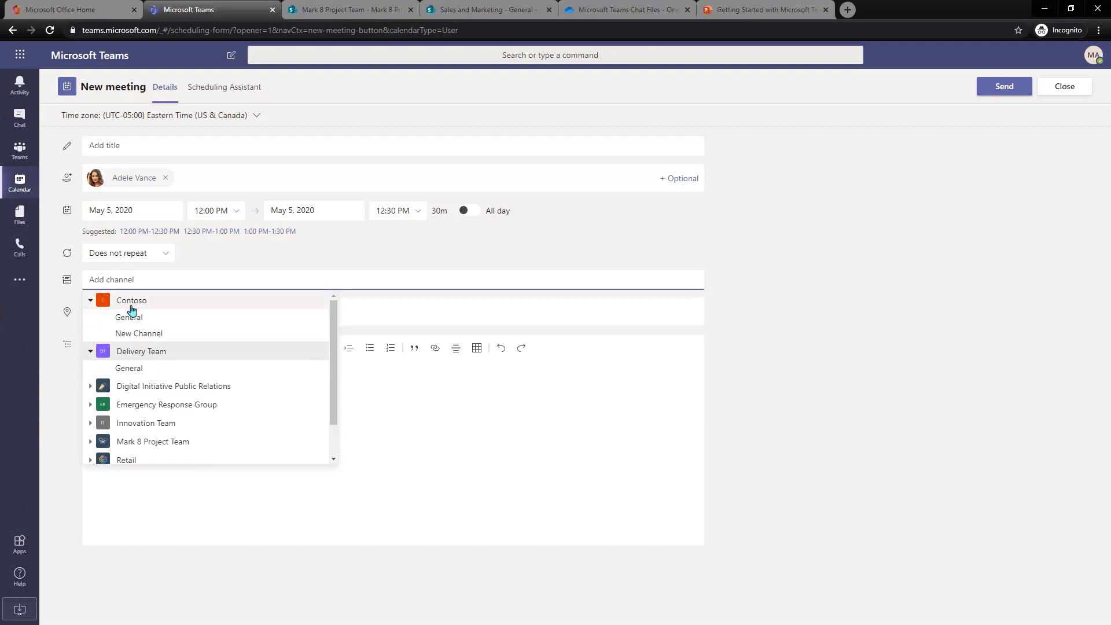
left_click(90, 387)
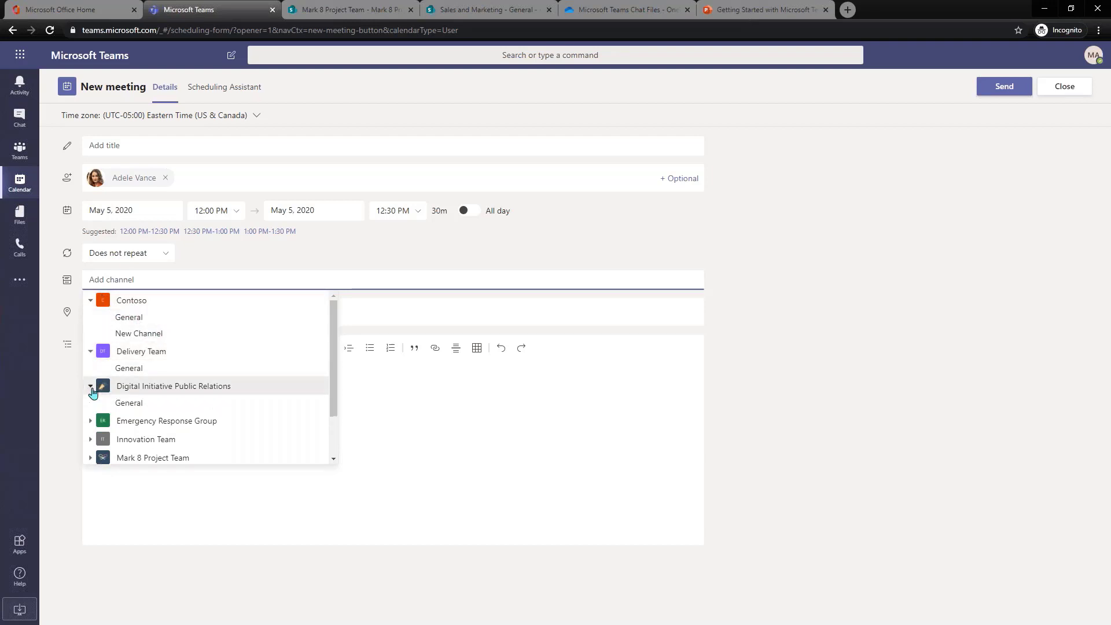
scroll(93, 393, "down", 1)
left_click(91, 364)
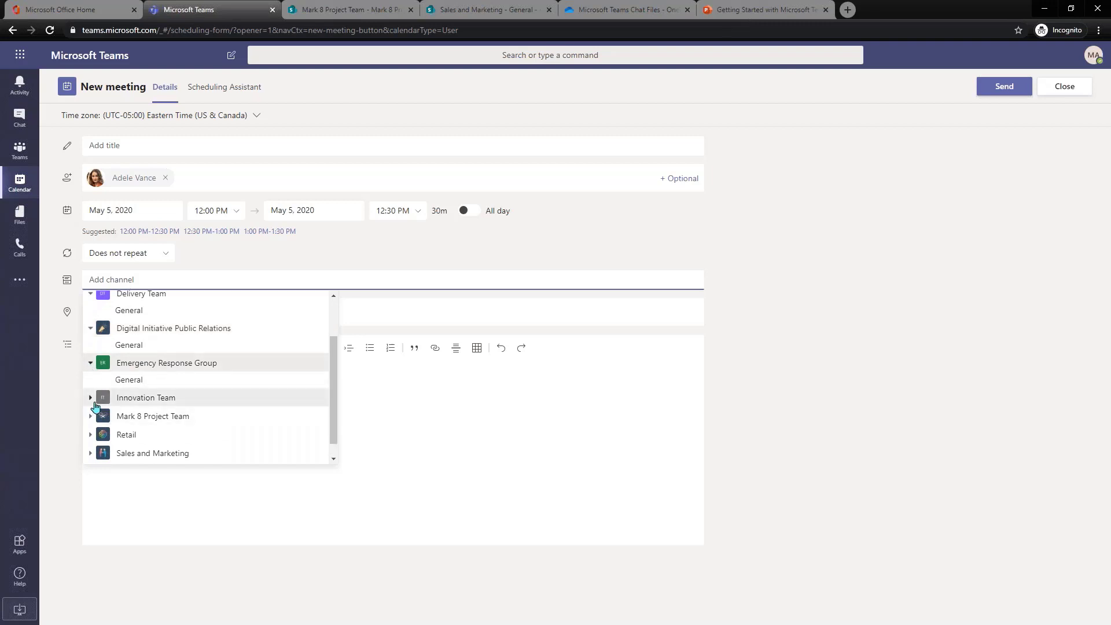
left_click(94, 402)
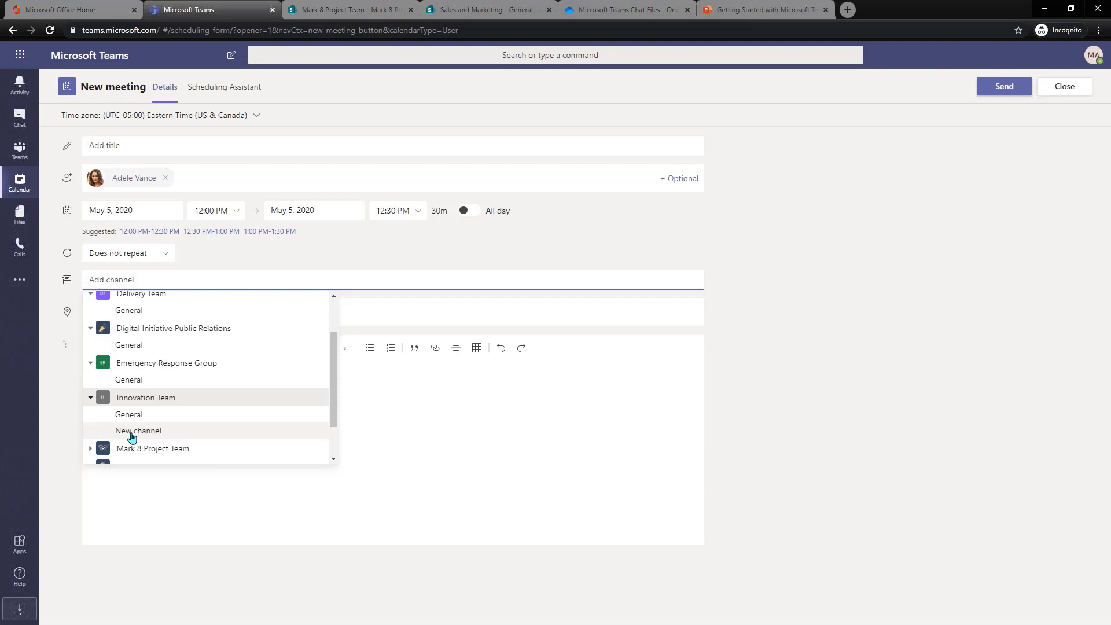
left_click(141, 295)
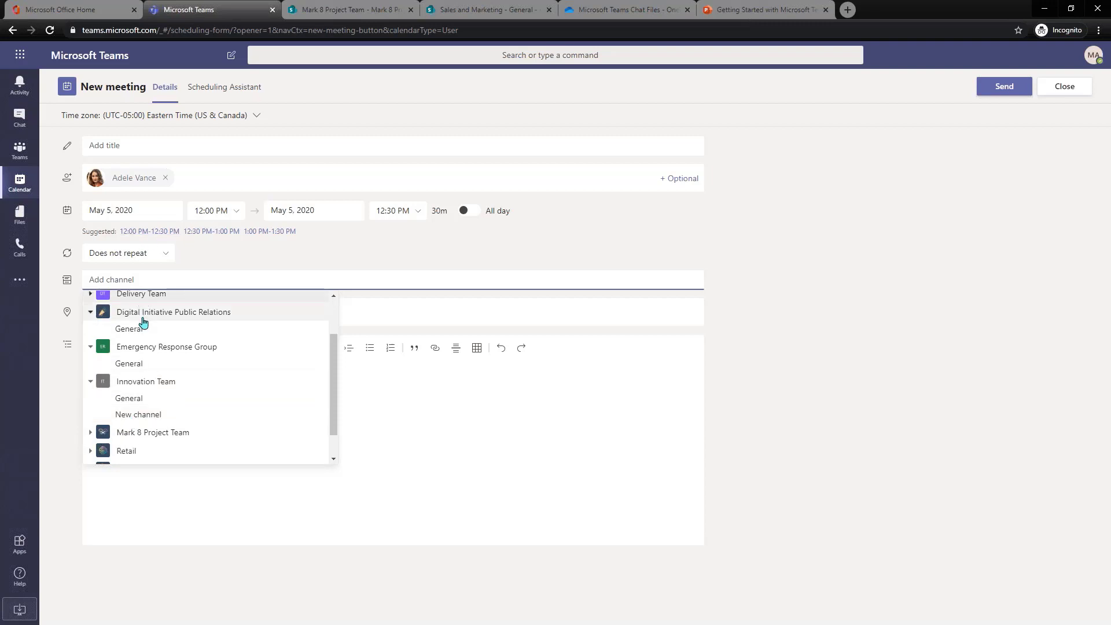
left_click(143, 324)
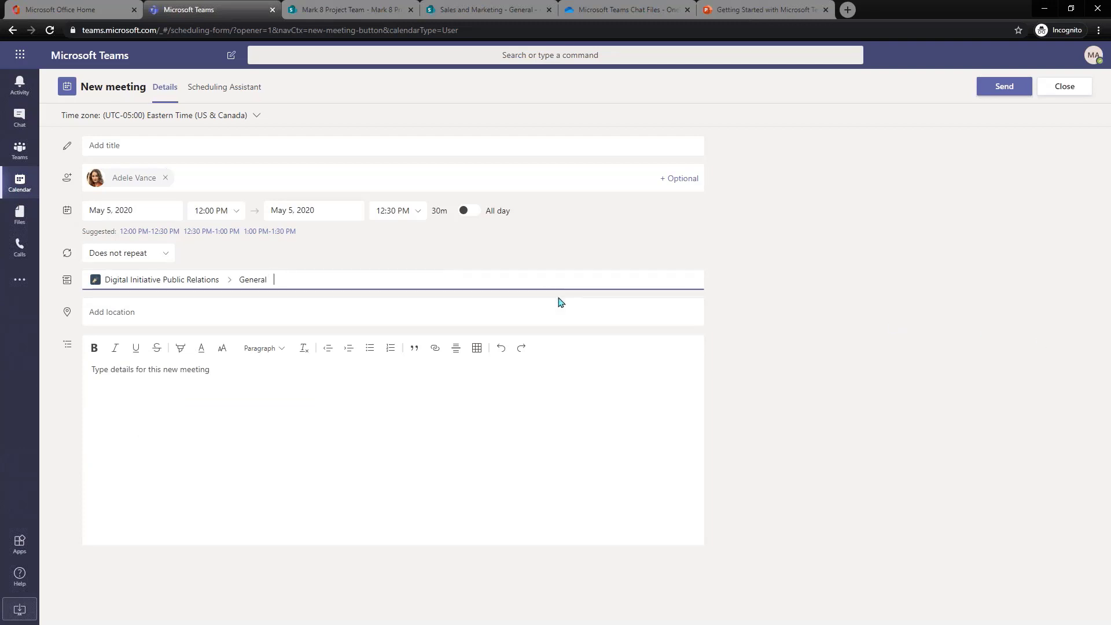
Discard the unsent meeting and return to the list of teams.
left_click(30, 158)
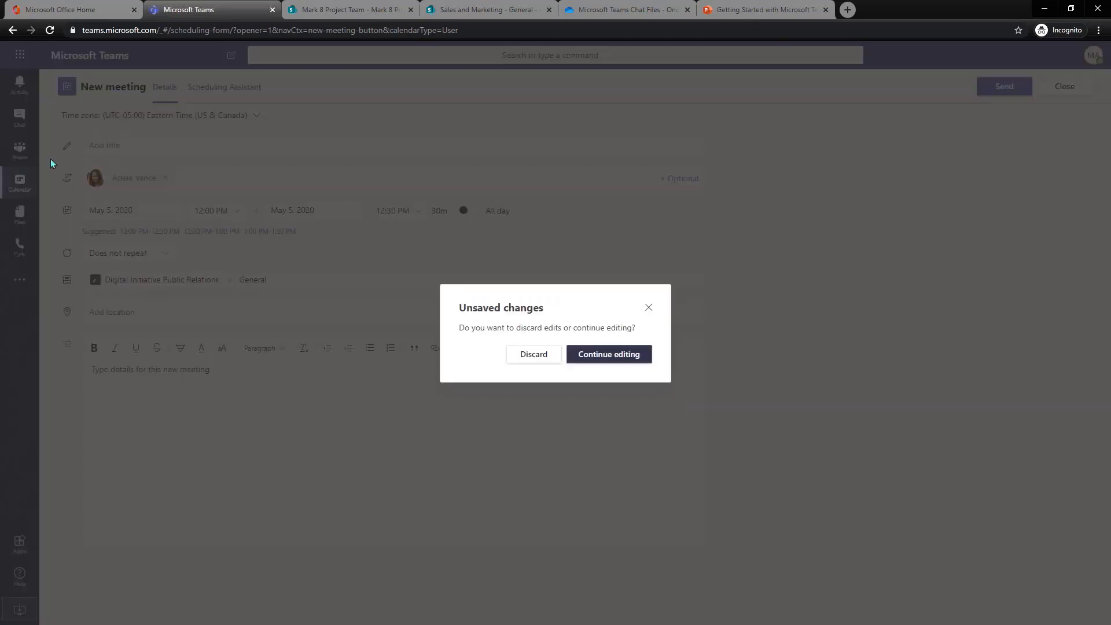
key("Escape")
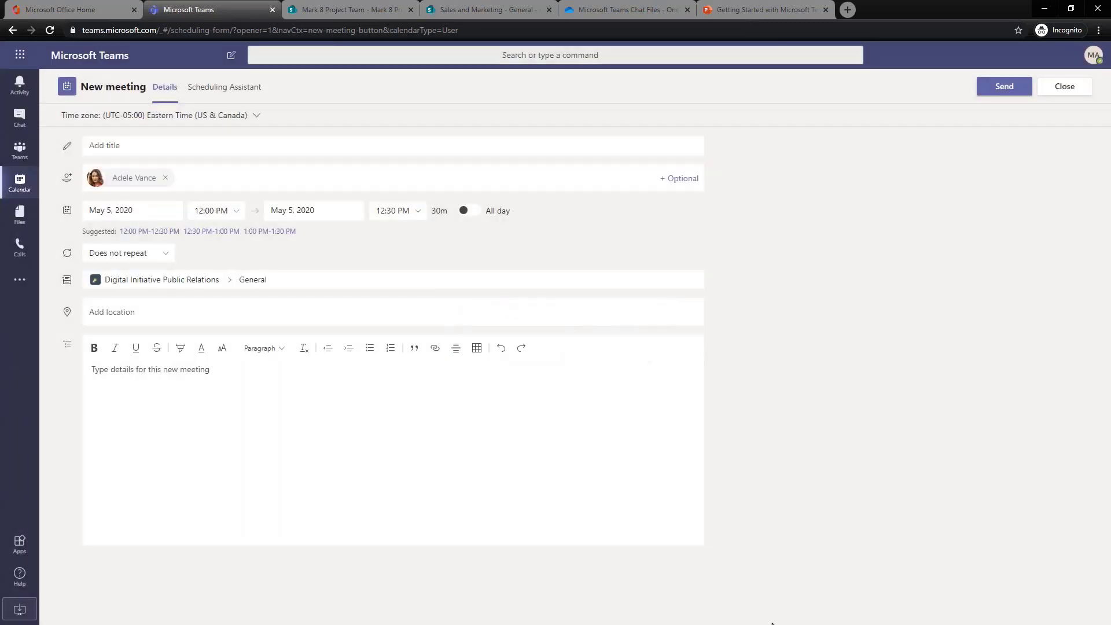
left_click(19, 153)
left_click(534, 354)
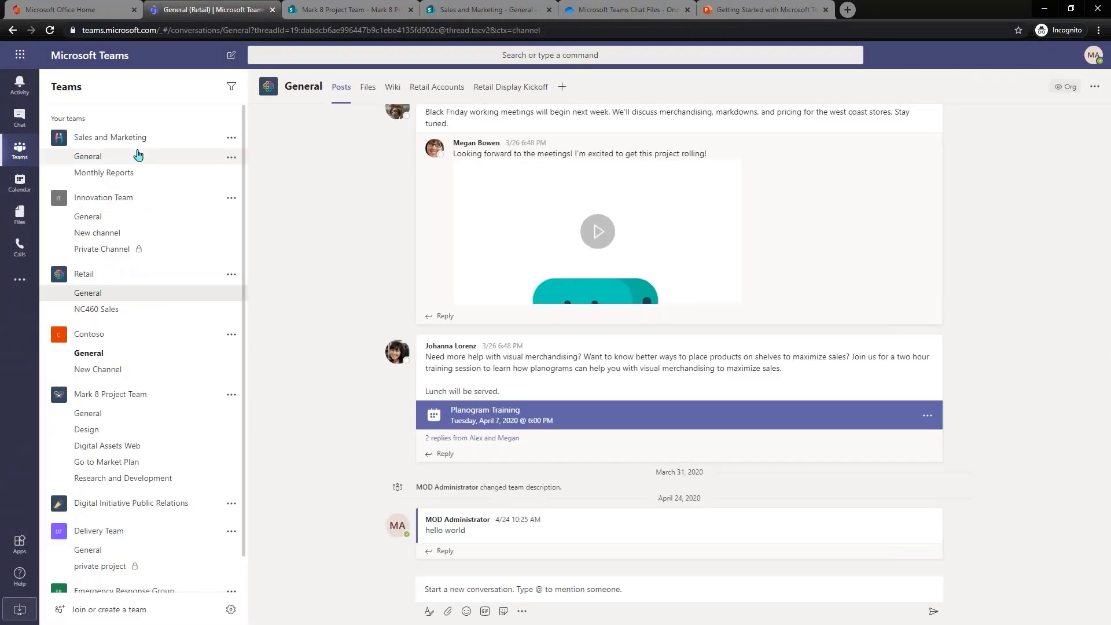
Open the H2 Goals meeting from the Sales and Marketing team's General channel and view its chat.
left_click(138, 155)
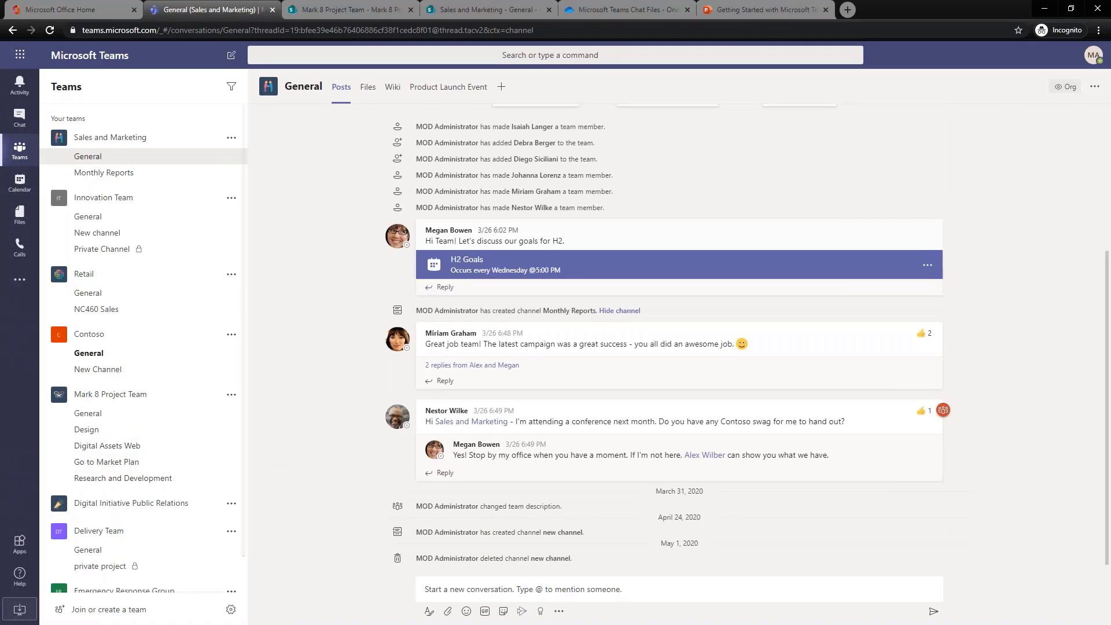
left_click(515, 268)
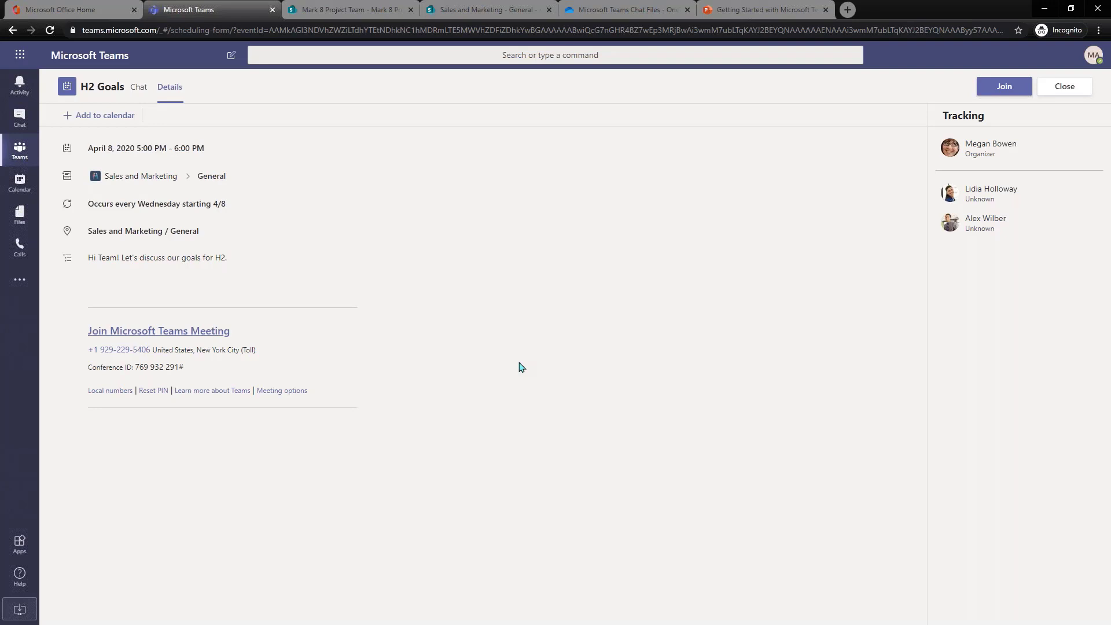
left_click(139, 89)
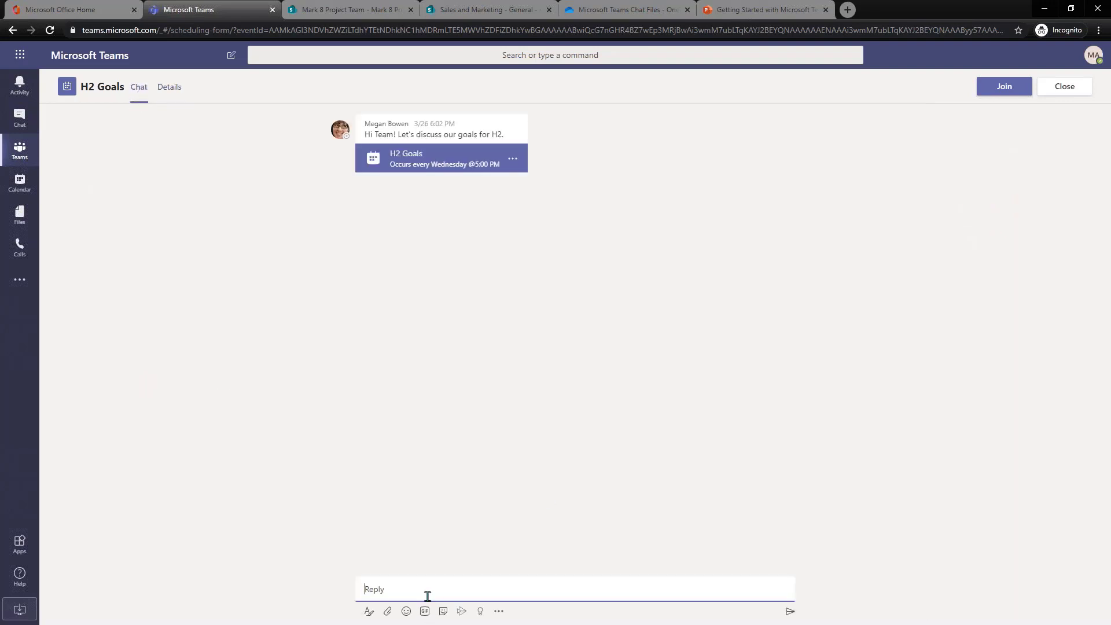
Post the reply "hello" in the H2 Goals meeting chat.
left_click(428, 595)
type("hello")
key("Return")
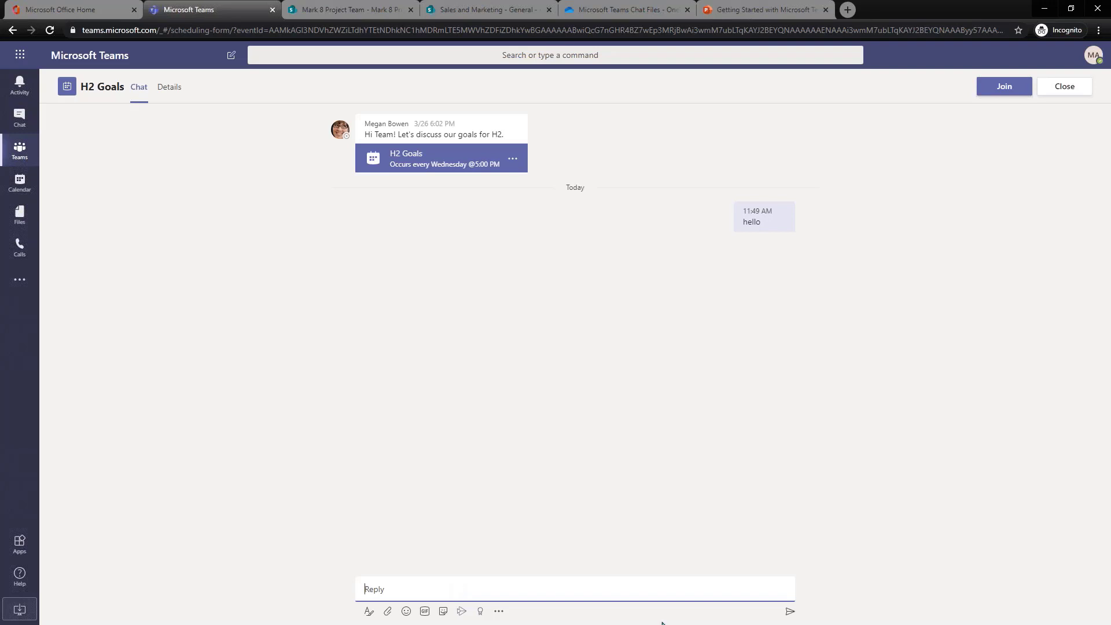
Look at the file attachment and app options for the meeting chat reply without adding anything.
left_click(389, 612)
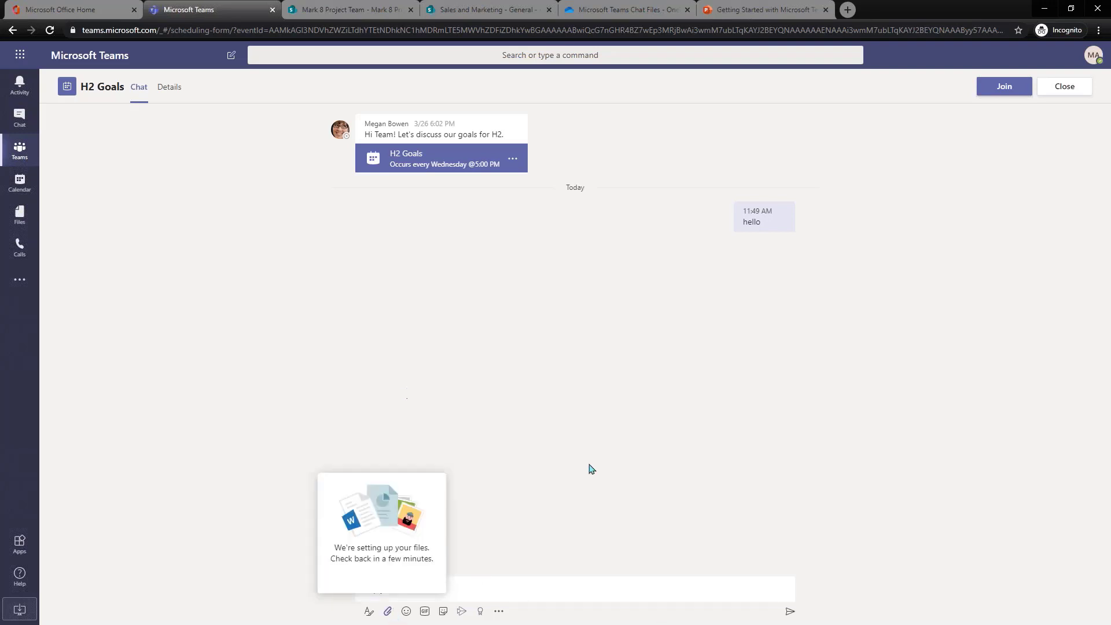
left_click(501, 613)
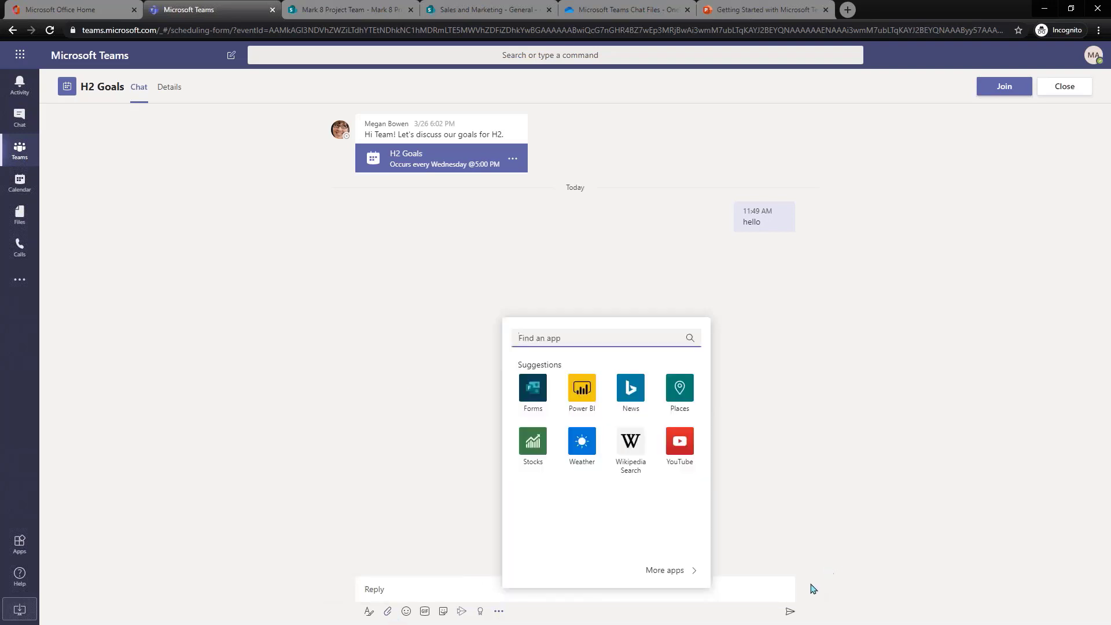
left_click(810, 533)
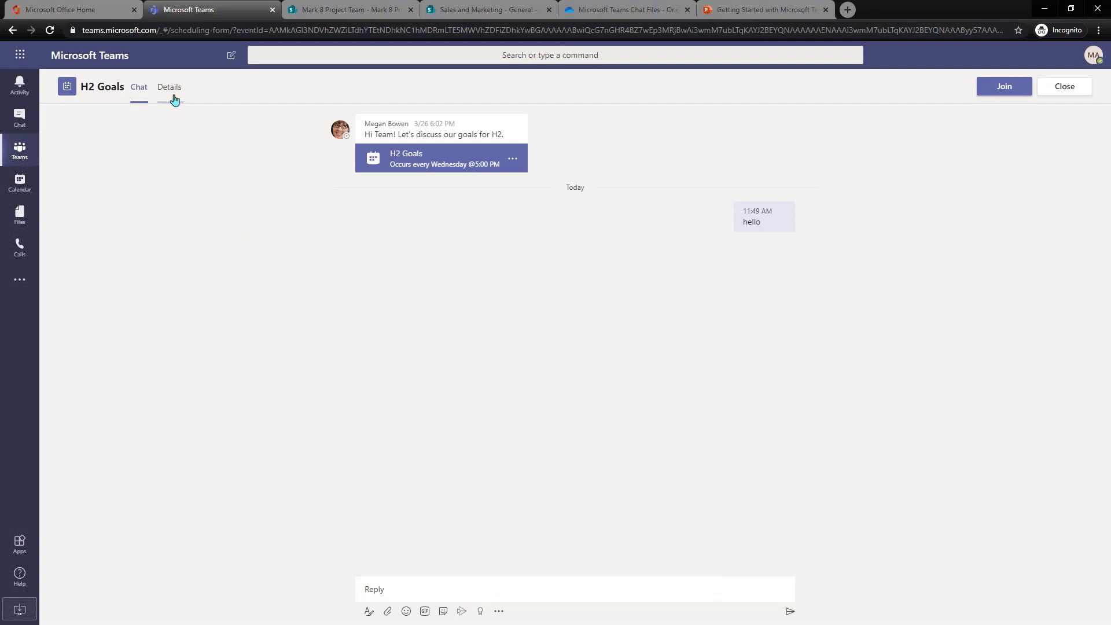
Review the H2 Goals meeting's details, and look over the calendar, recent chats and activity feed.
left_click(173, 99)
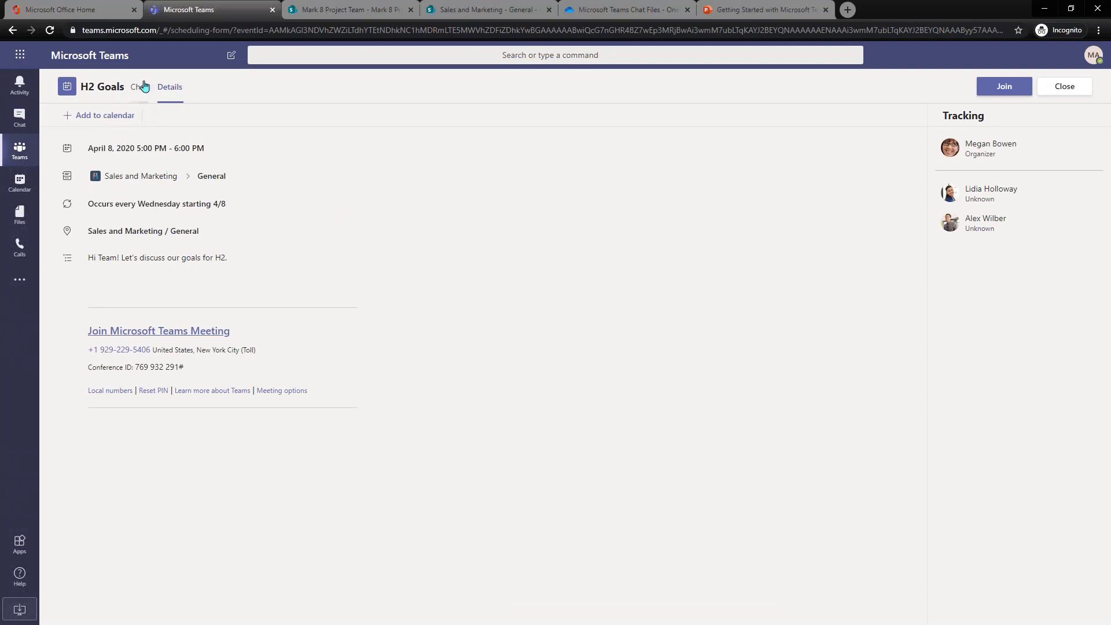
left_click(142, 99)
left_click(20, 182)
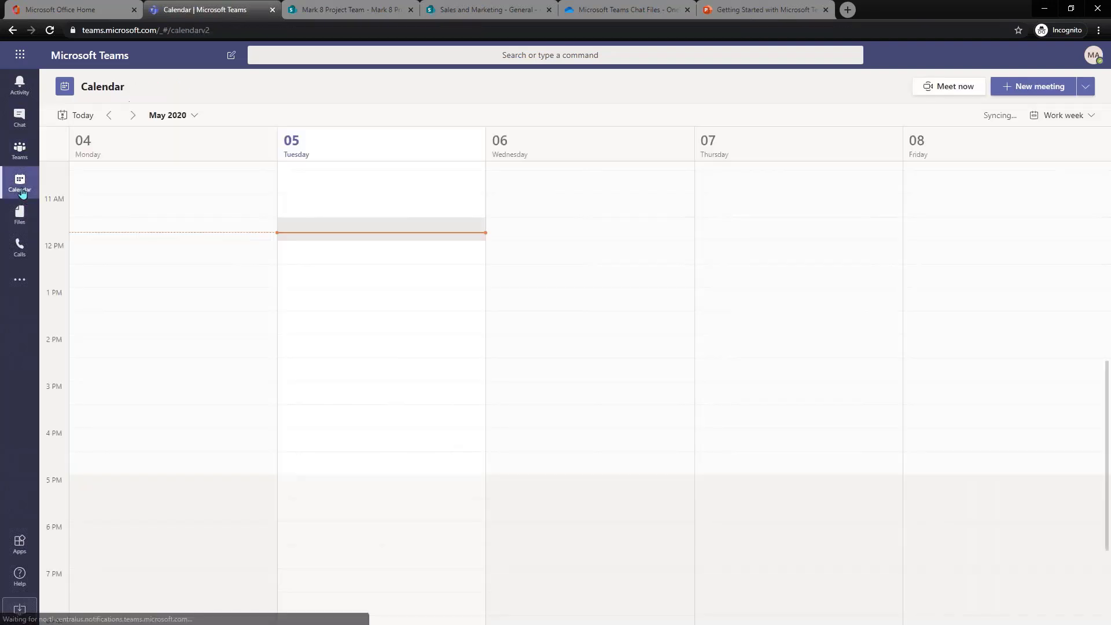
left_click(19, 117)
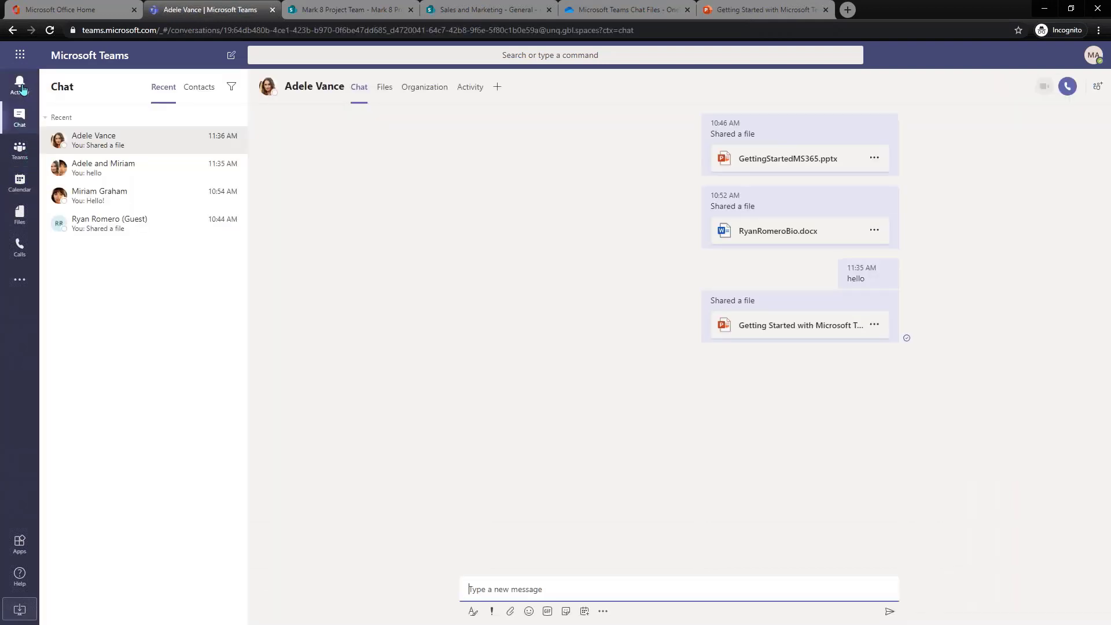
left_click(21, 87)
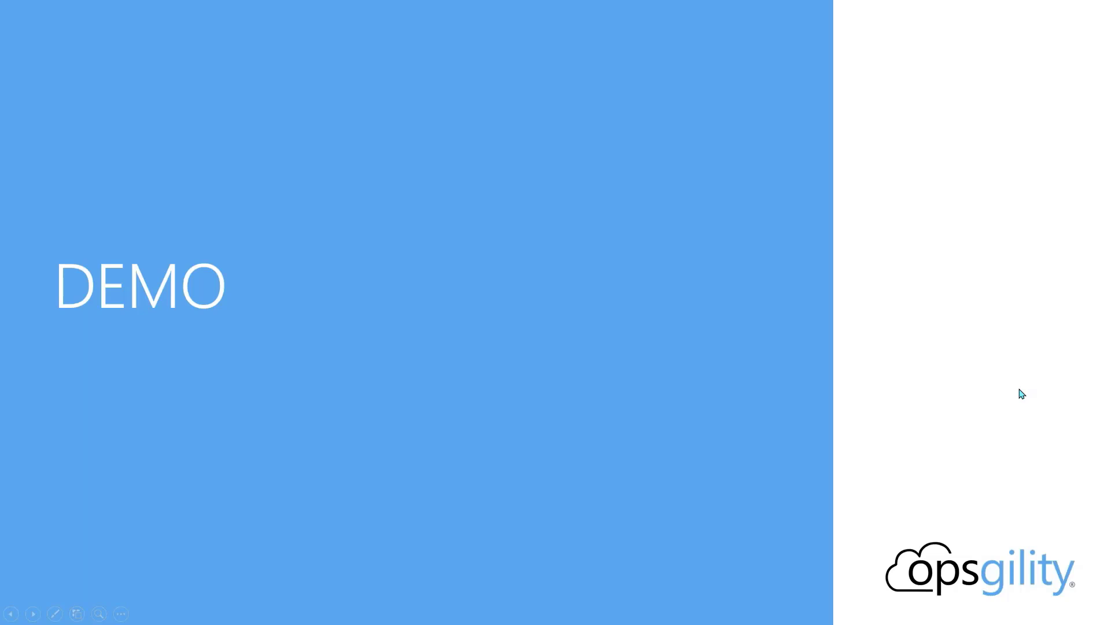
key("Right")
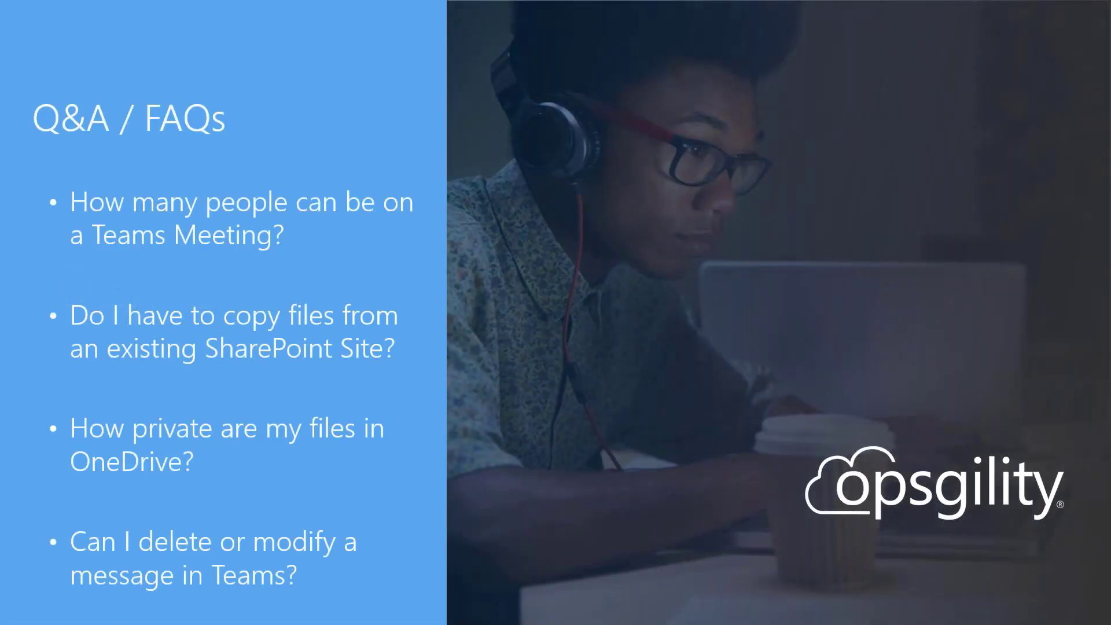